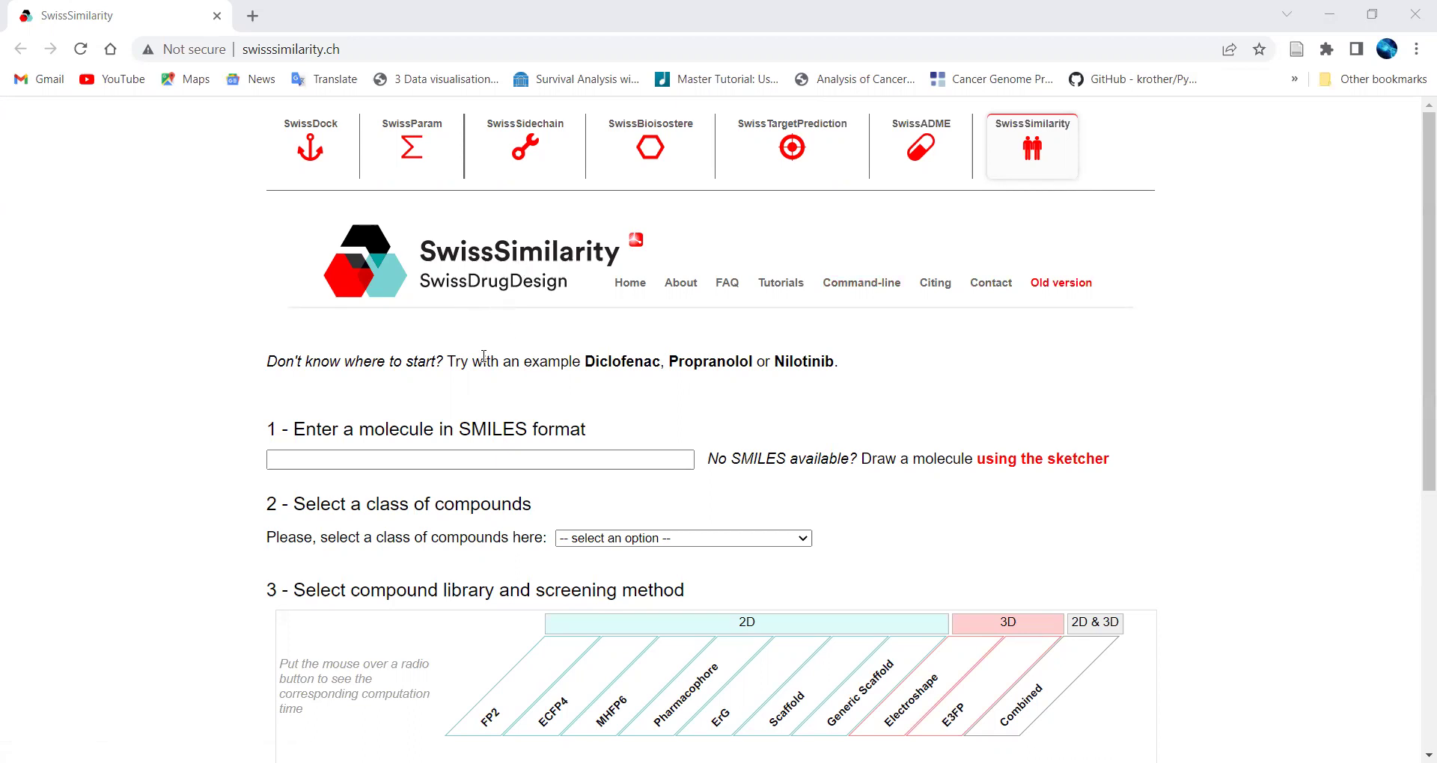
# Focus the SwissSimilarity SMILES query field and highlight the word SMILES
pyautogui.click(518, 454)
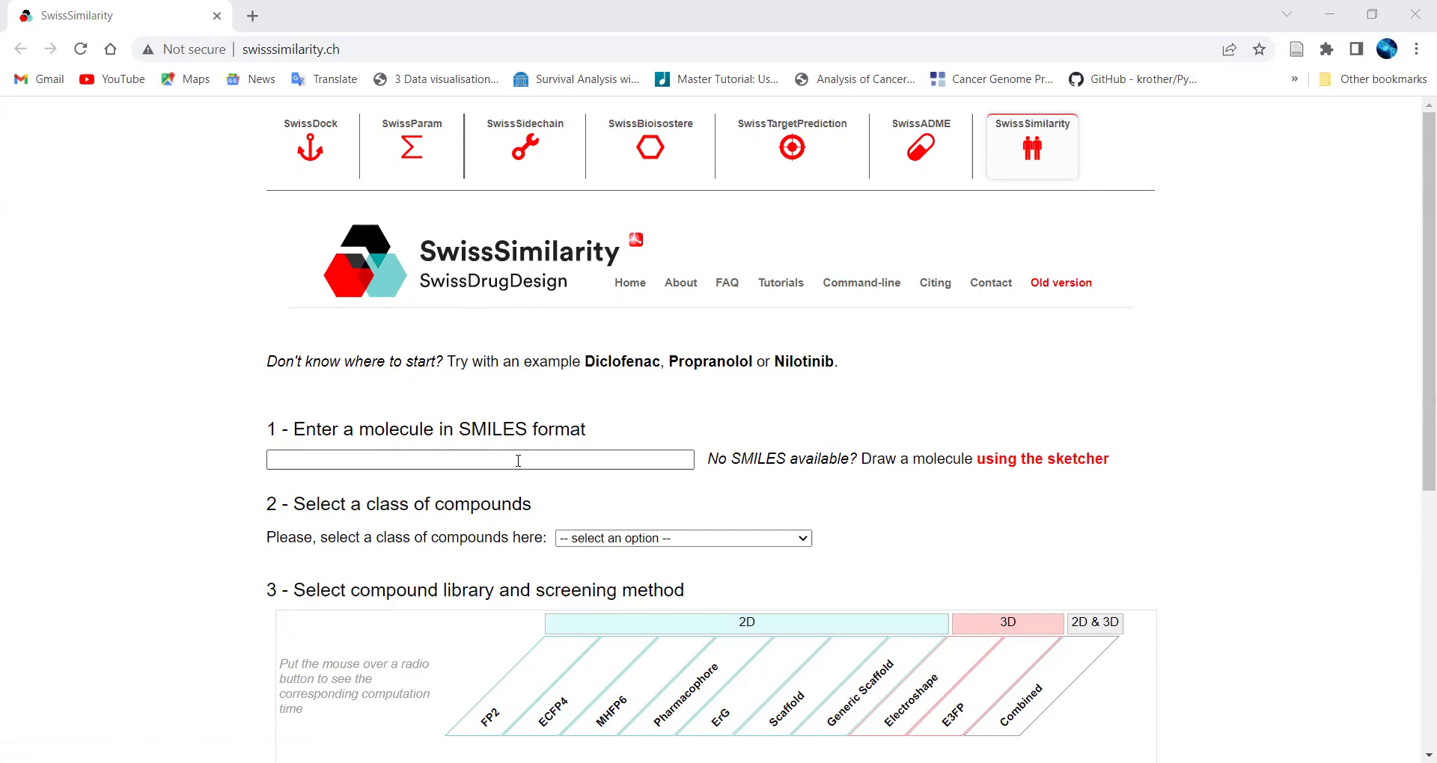
pyautogui.doubleClick(479, 432)
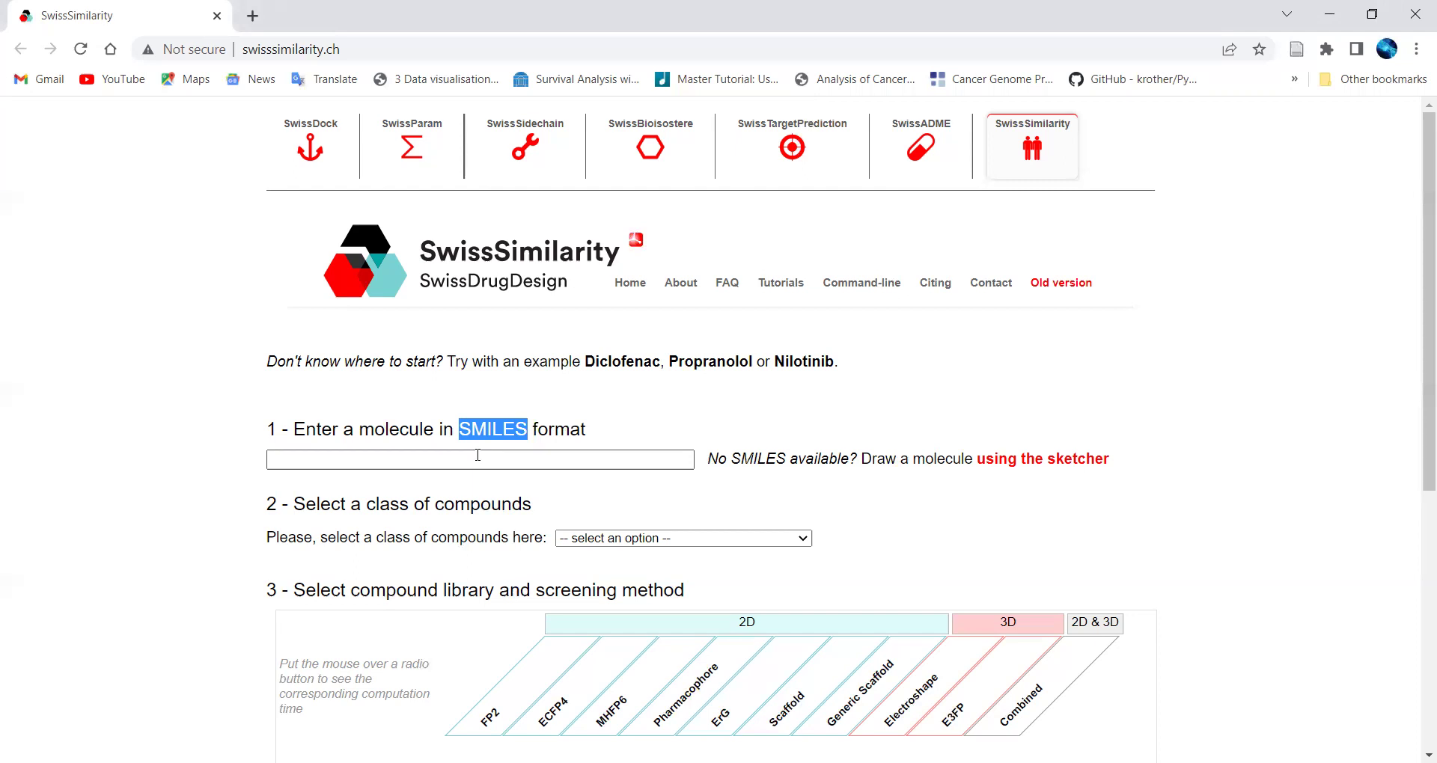
pyautogui.click(425, 459)
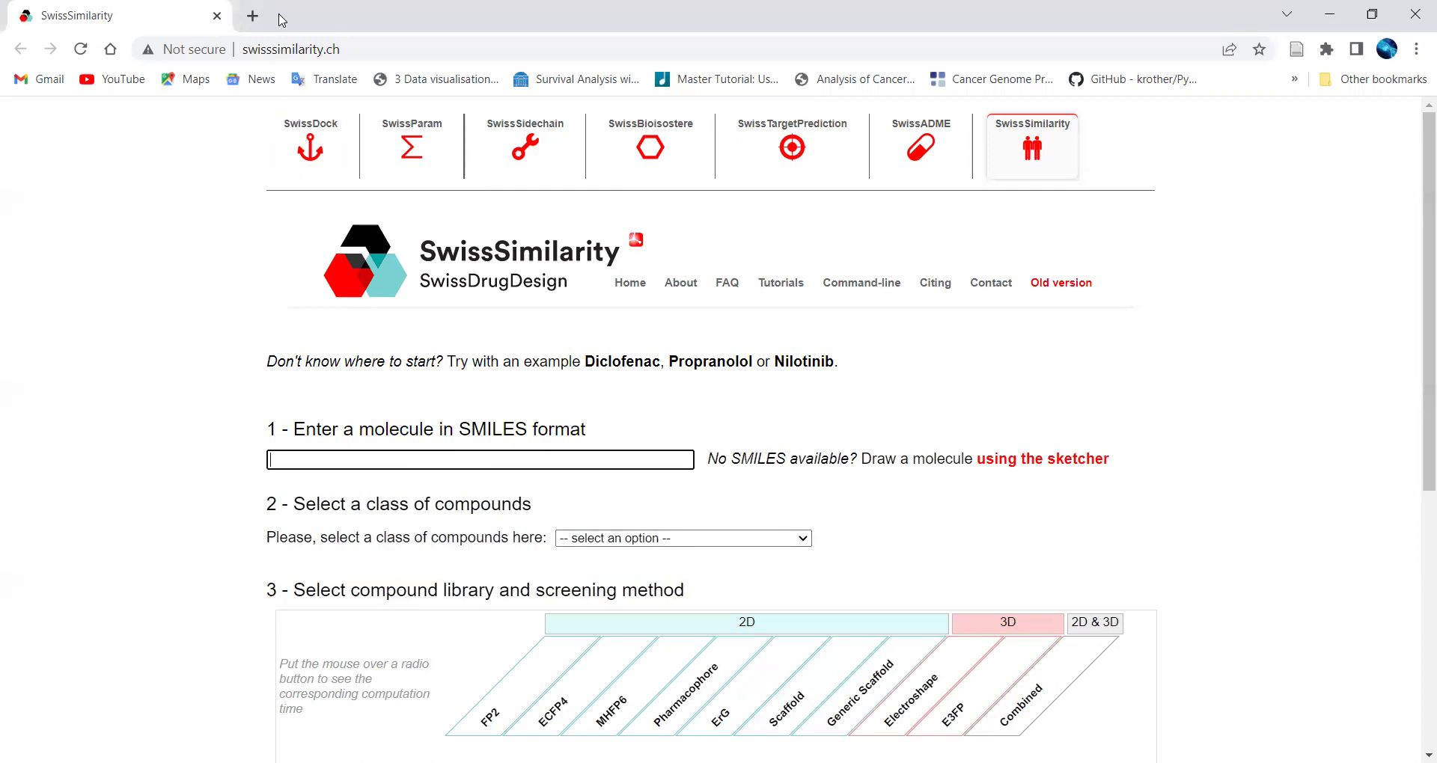
# In a new tab, web-search 'drug bank' and open the DrugBank Online result
pyautogui.click(252, 16)
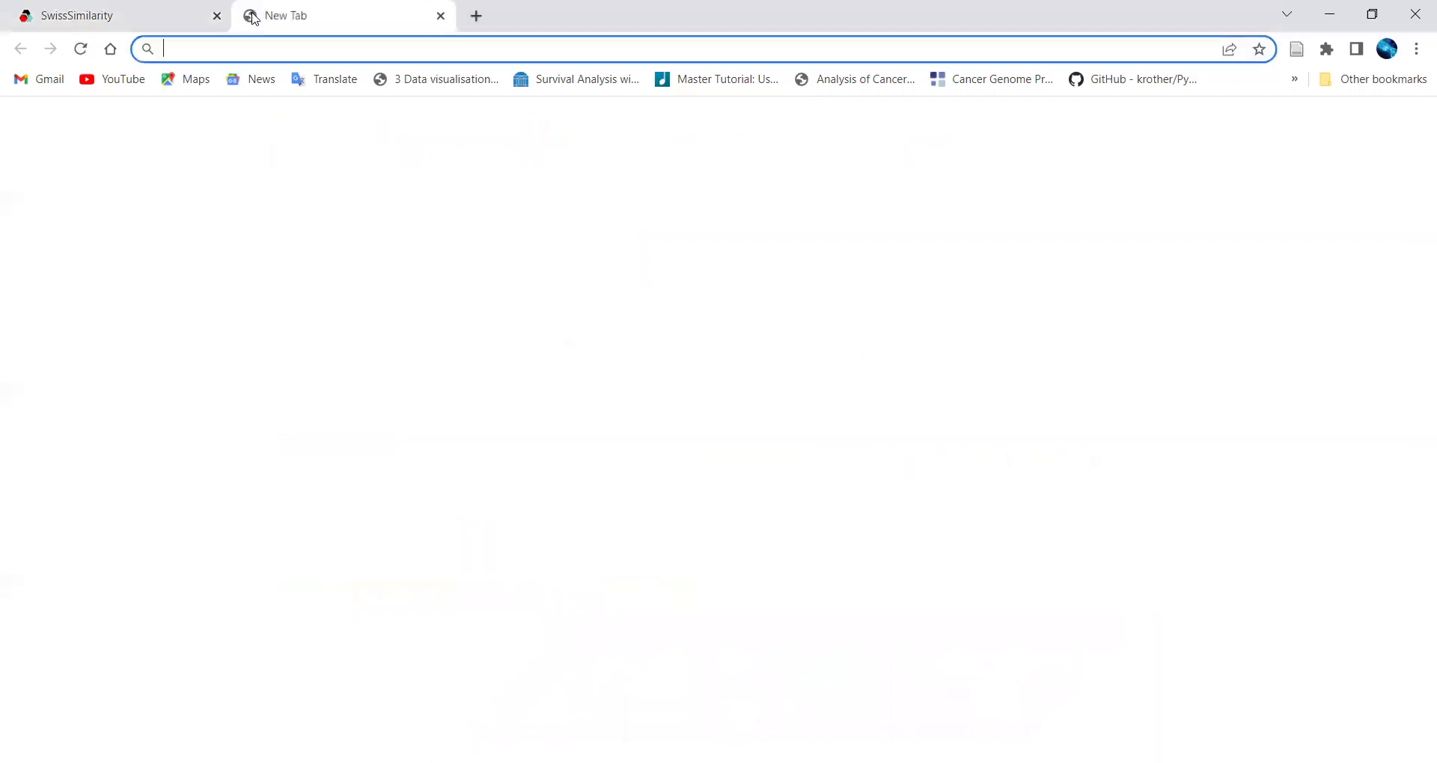
pyautogui.click(317, 46)
pyautogui.write('drug')
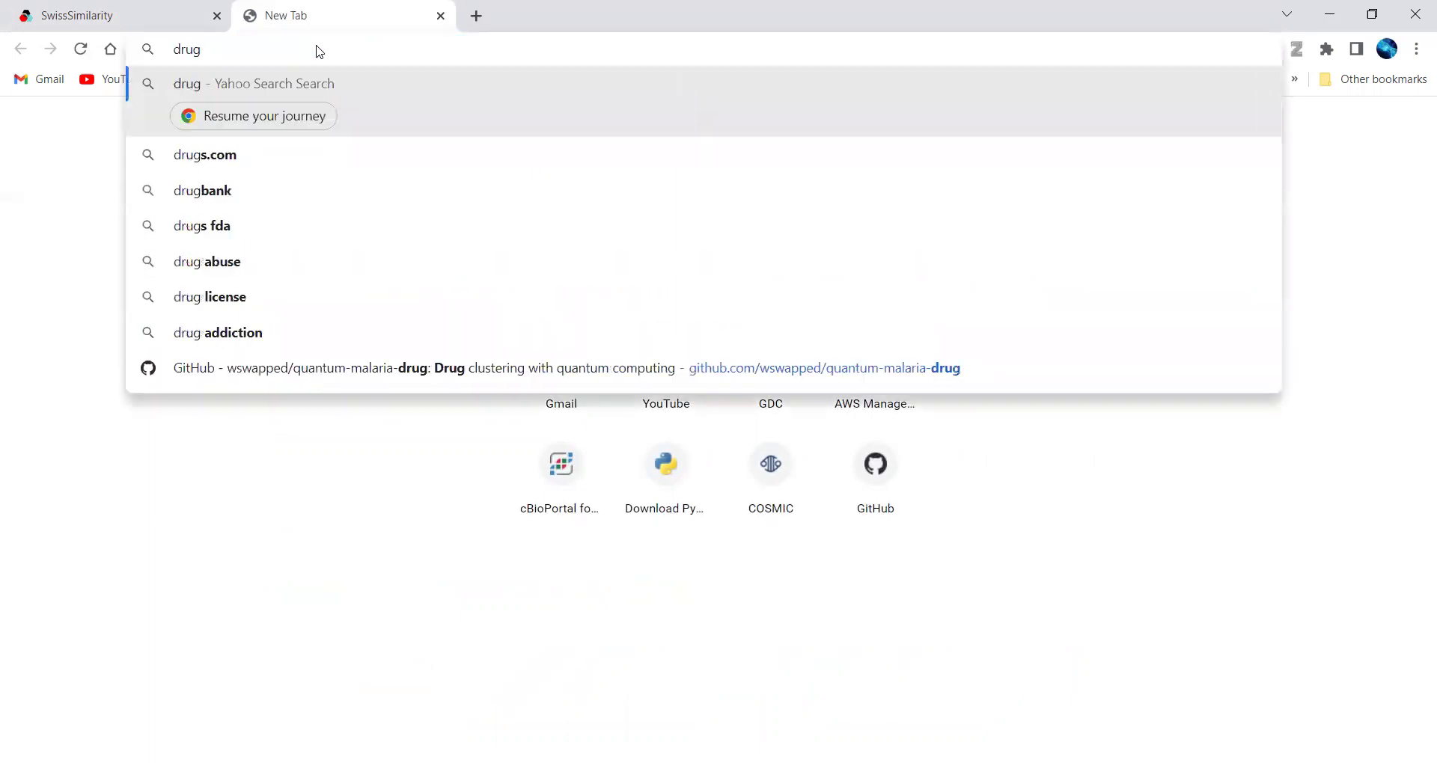
pyautogui.press('BackSpace')
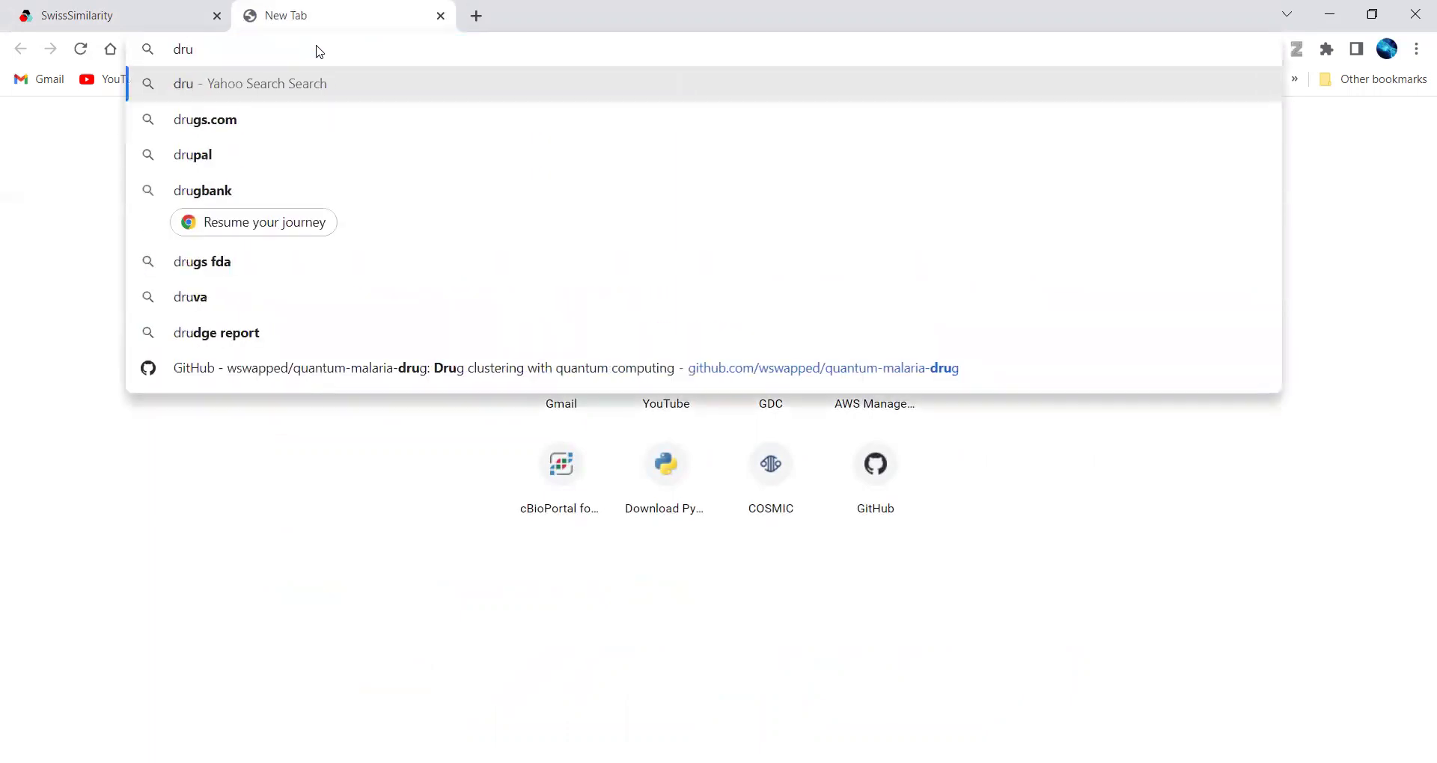
pyautogui.write('g da')
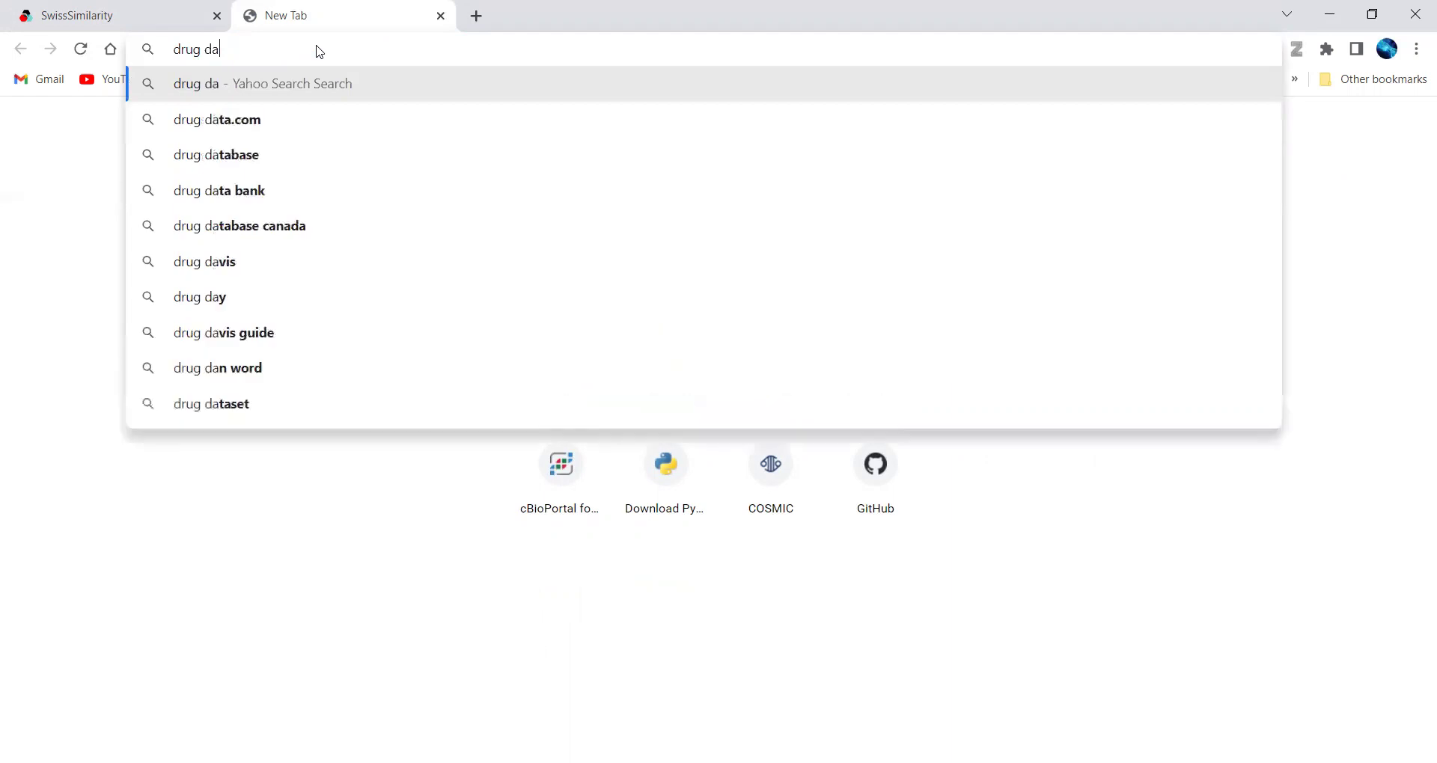
pyautogui.press('BackSpace')
pyautogui.press('BackSpace')
pyautogui.write('bank')
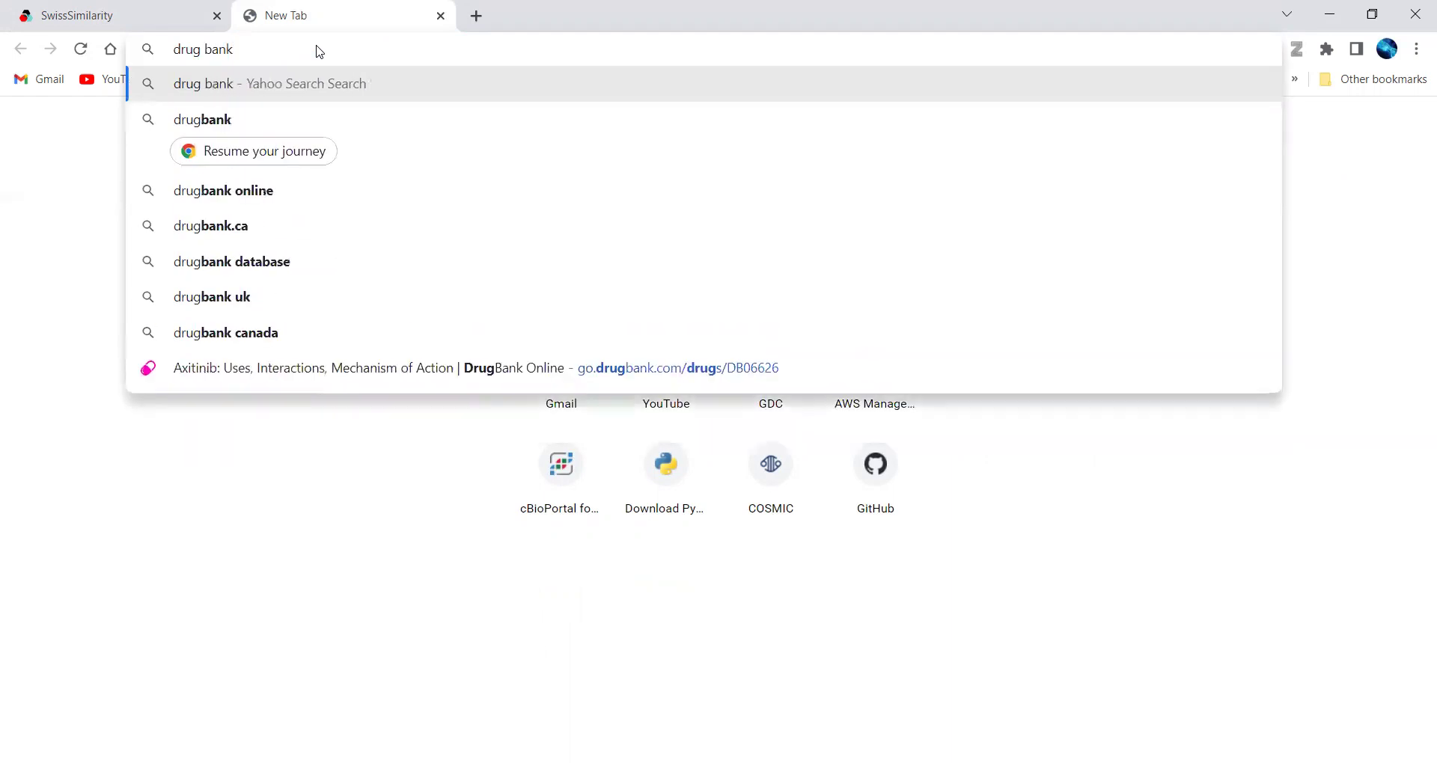
pyautogui.press('Return')
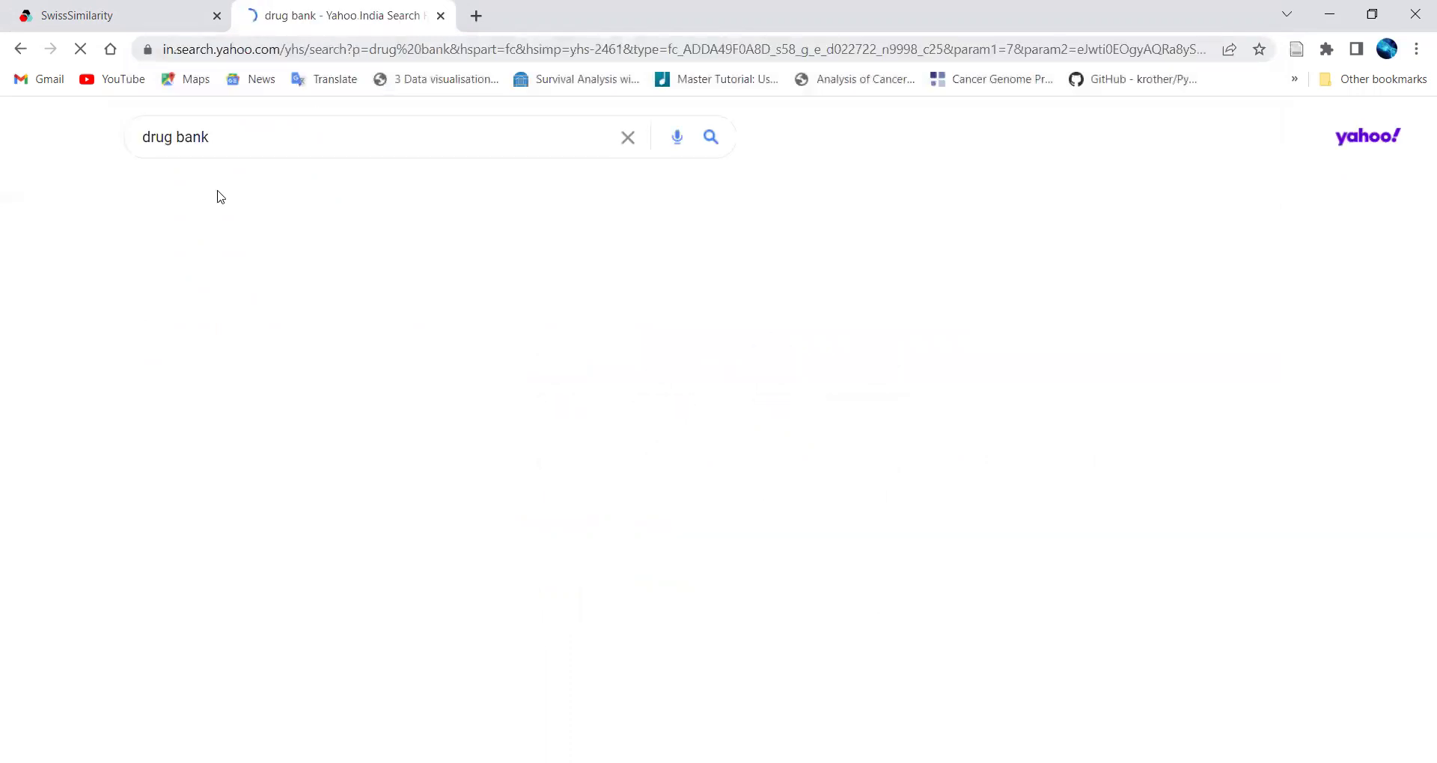
pyautogui.click(220, 298)
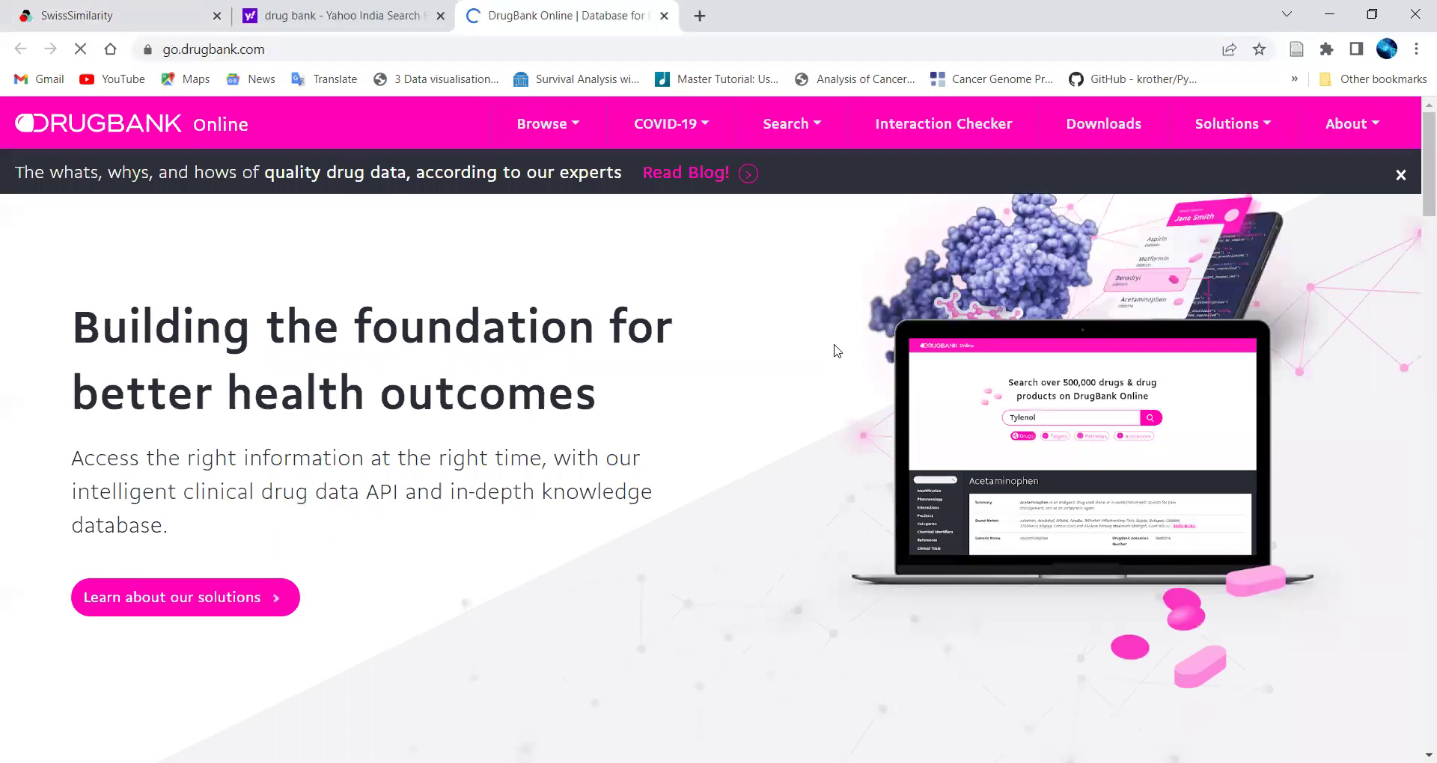
# Search DrugBank for 'guinine' and open the Penciclovir drug page
pyautogui.scroll(-6, 1417, 207)
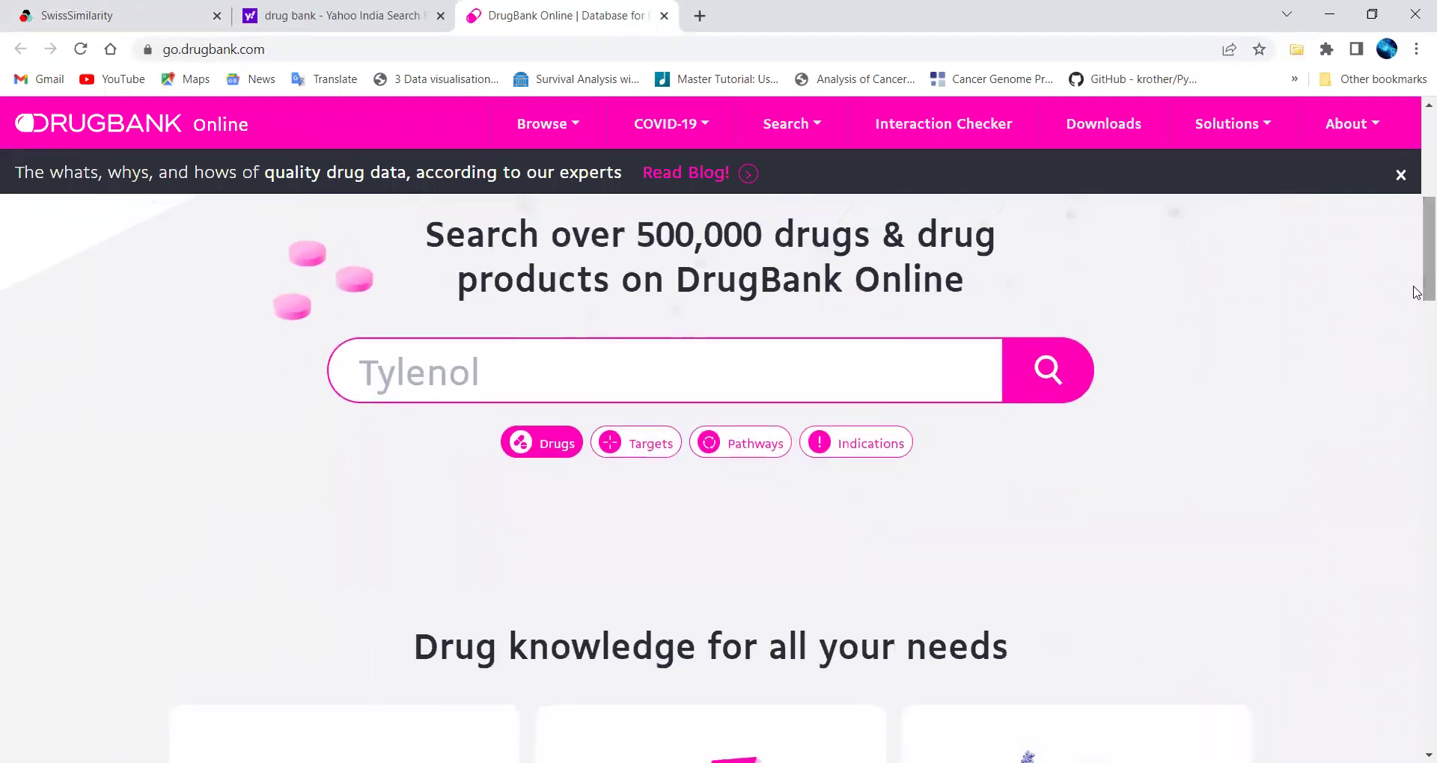
pyautogui.click(552, 363)
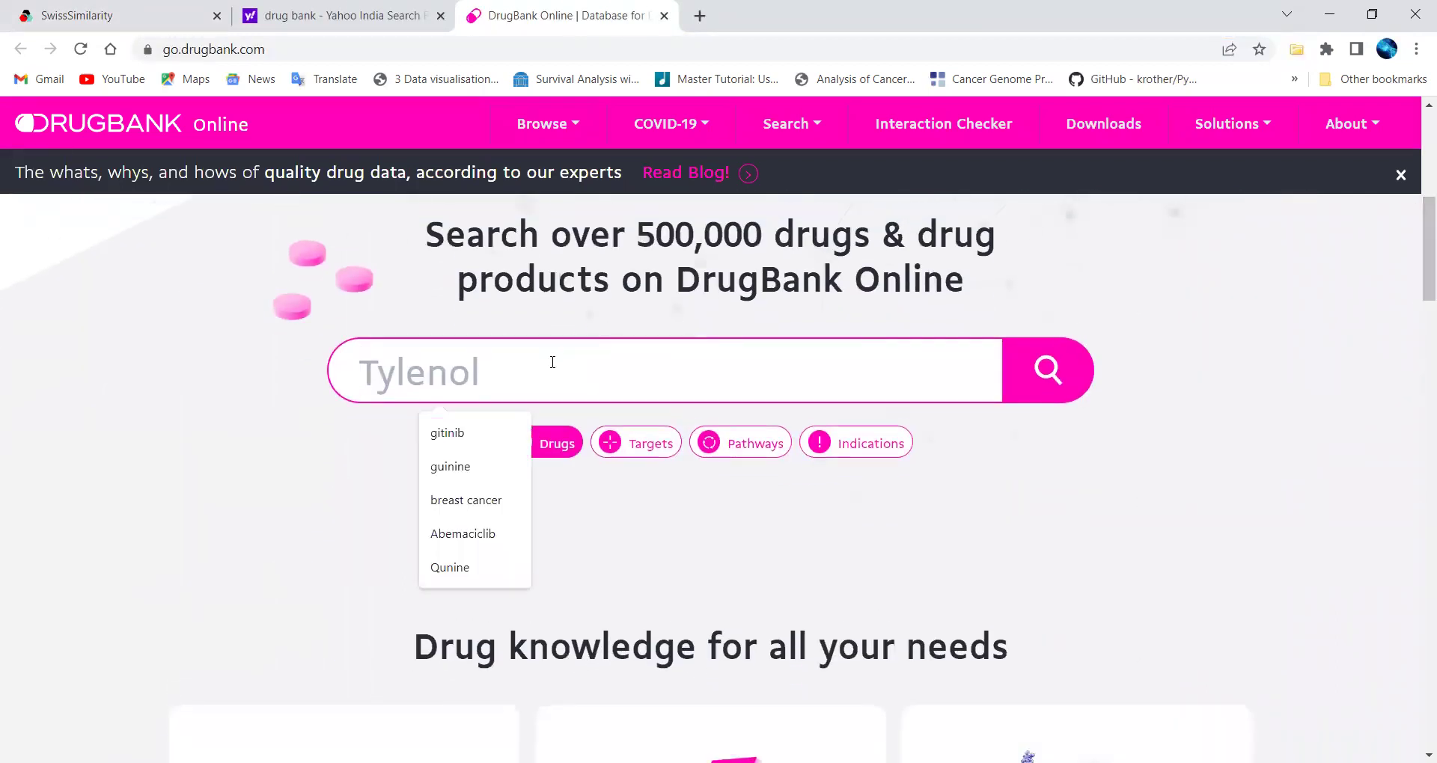
pyautogui.click(461, 468)
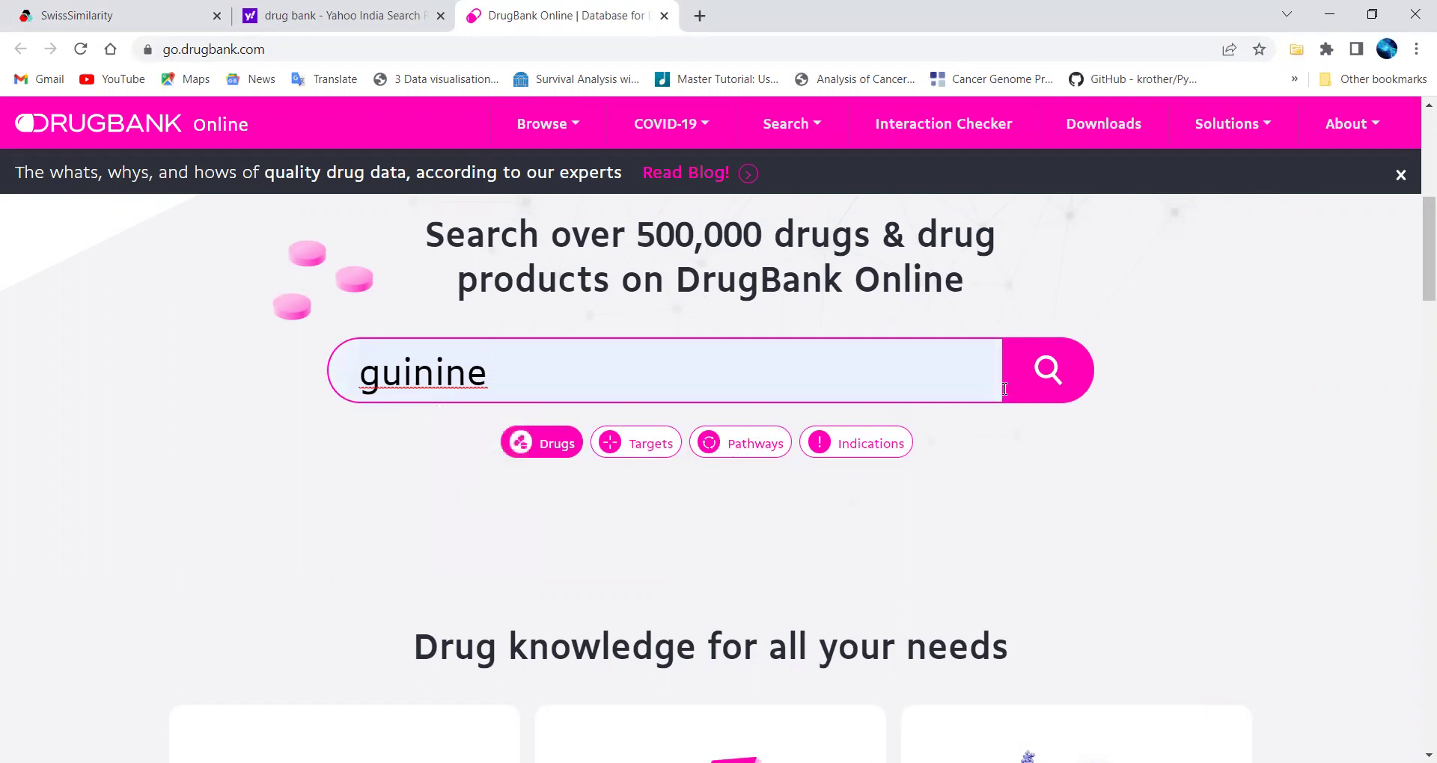
pyautogui.click(1030, 387)
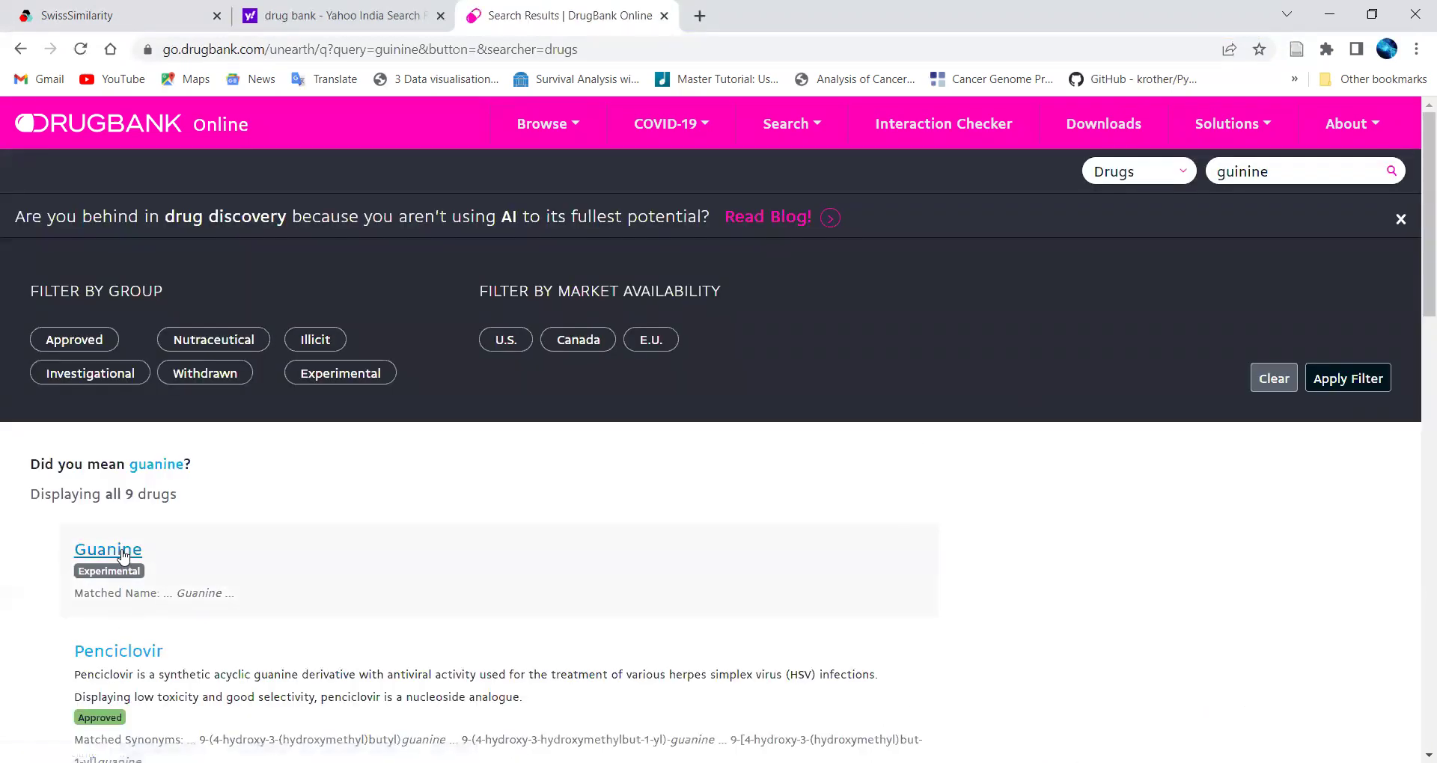
pyautogui.click(124, 661)
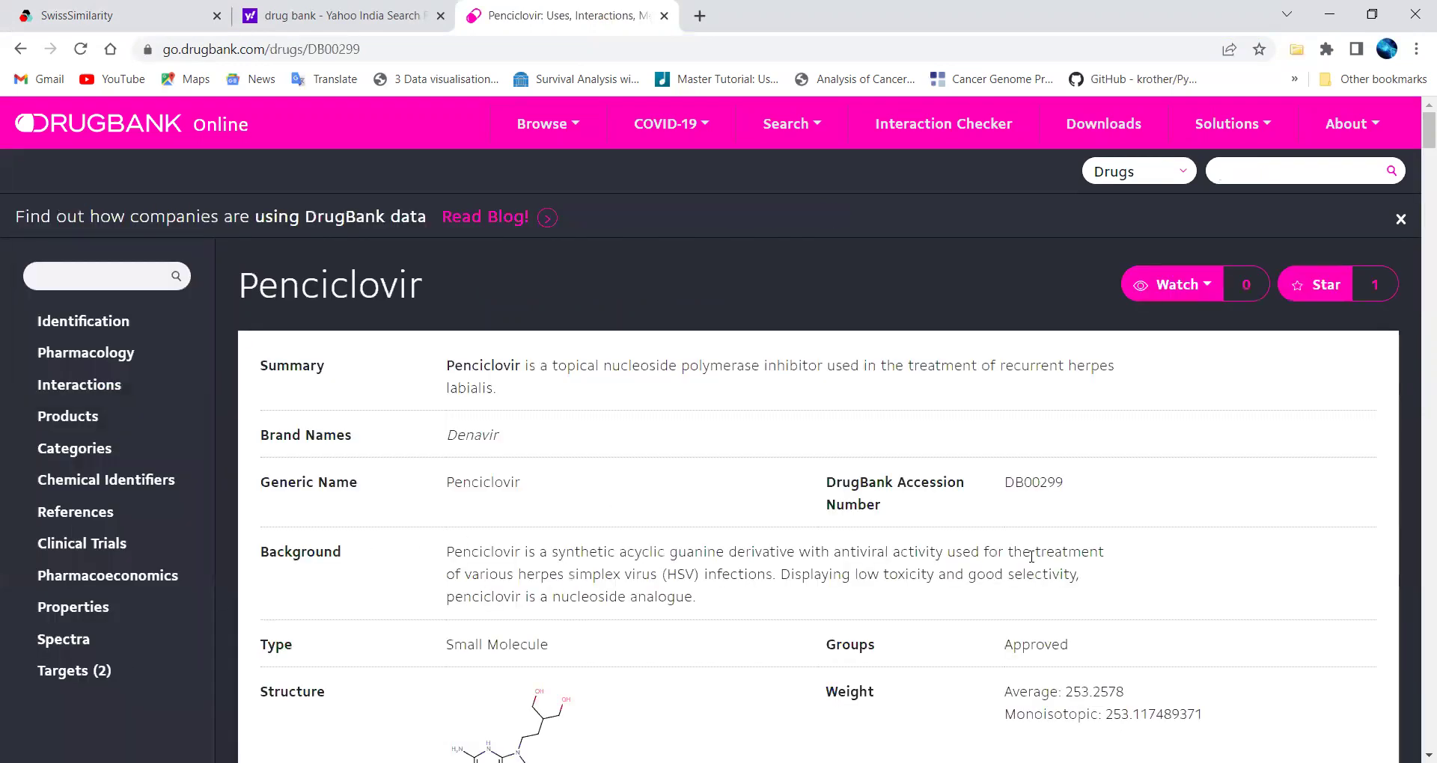
# Show Penciclovir's structure as SMILES, select the string, and return to SwissSimilarity
pyautogui.scroll(-7, 1415, 294)
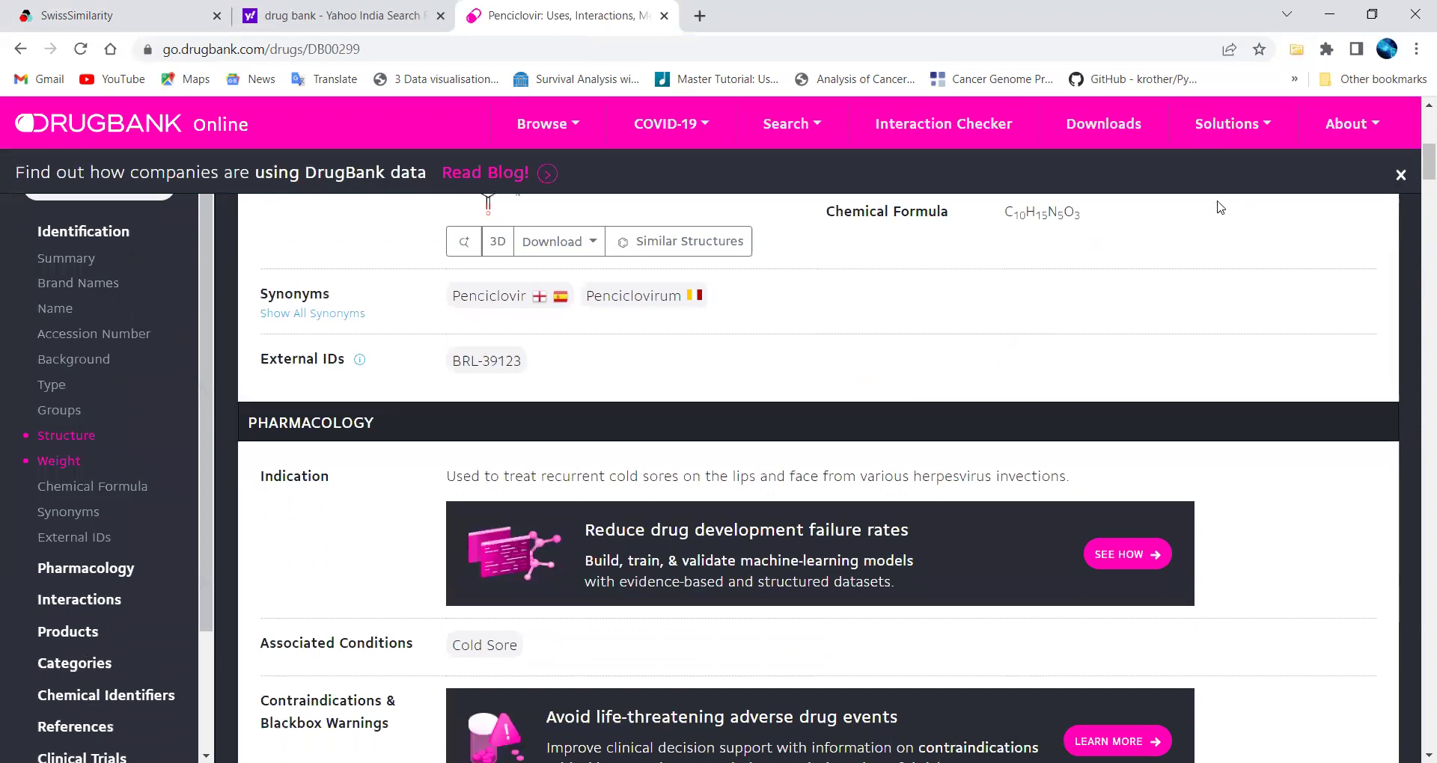
pyautogui.click(552, 254)
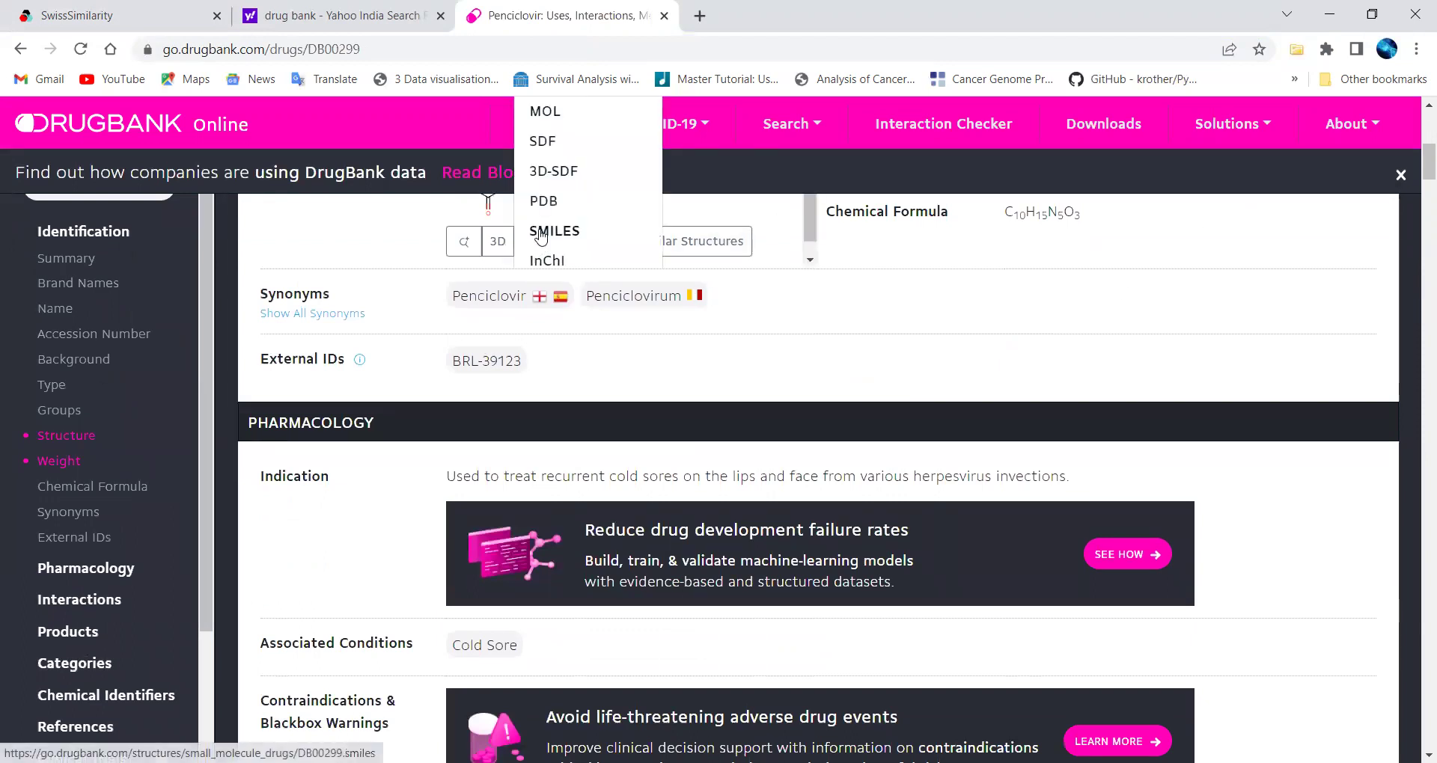
pyautogui.click(541, 236)
pyautogui.tripleClick(185, 116)
pyautogui.hotkey('ctrl', 'c')
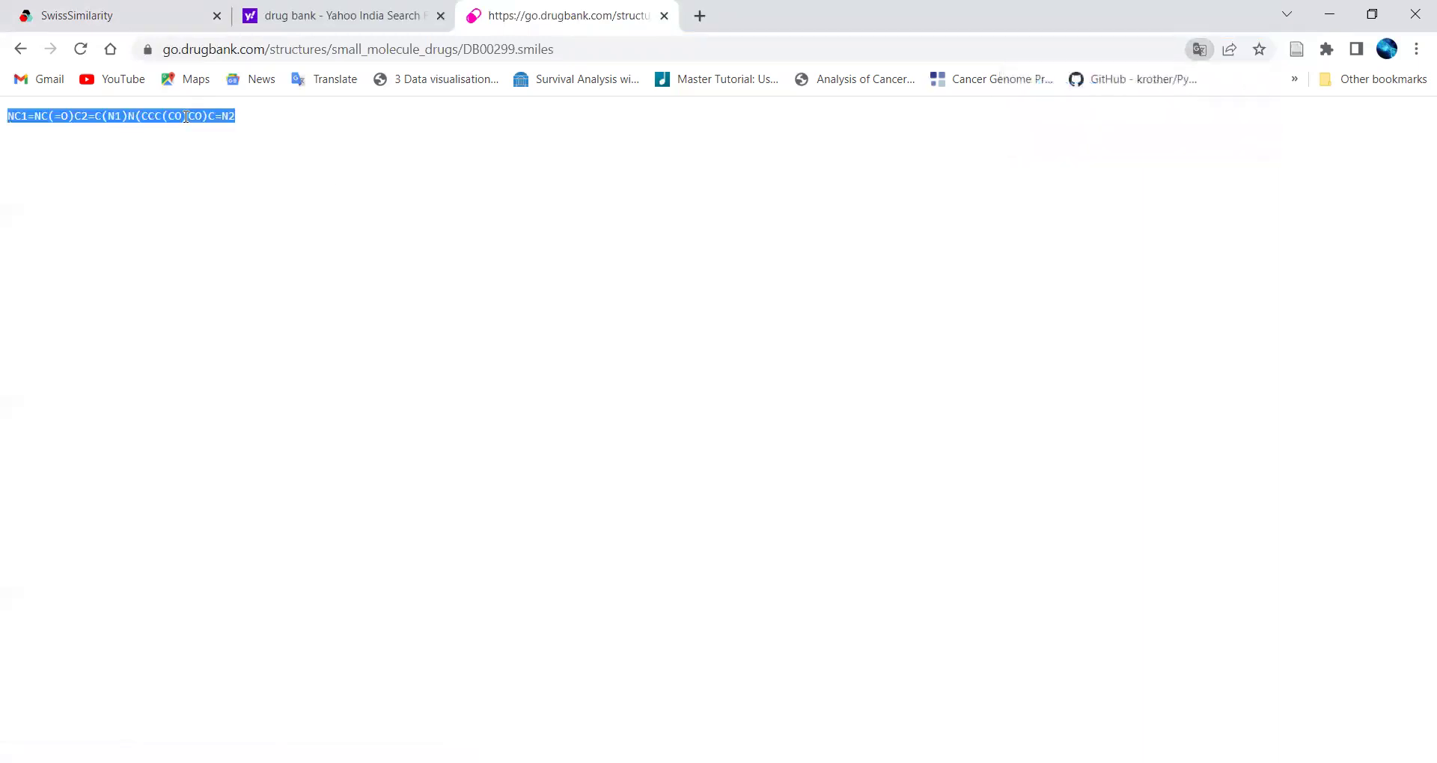
pyautogui.click(120, 14)
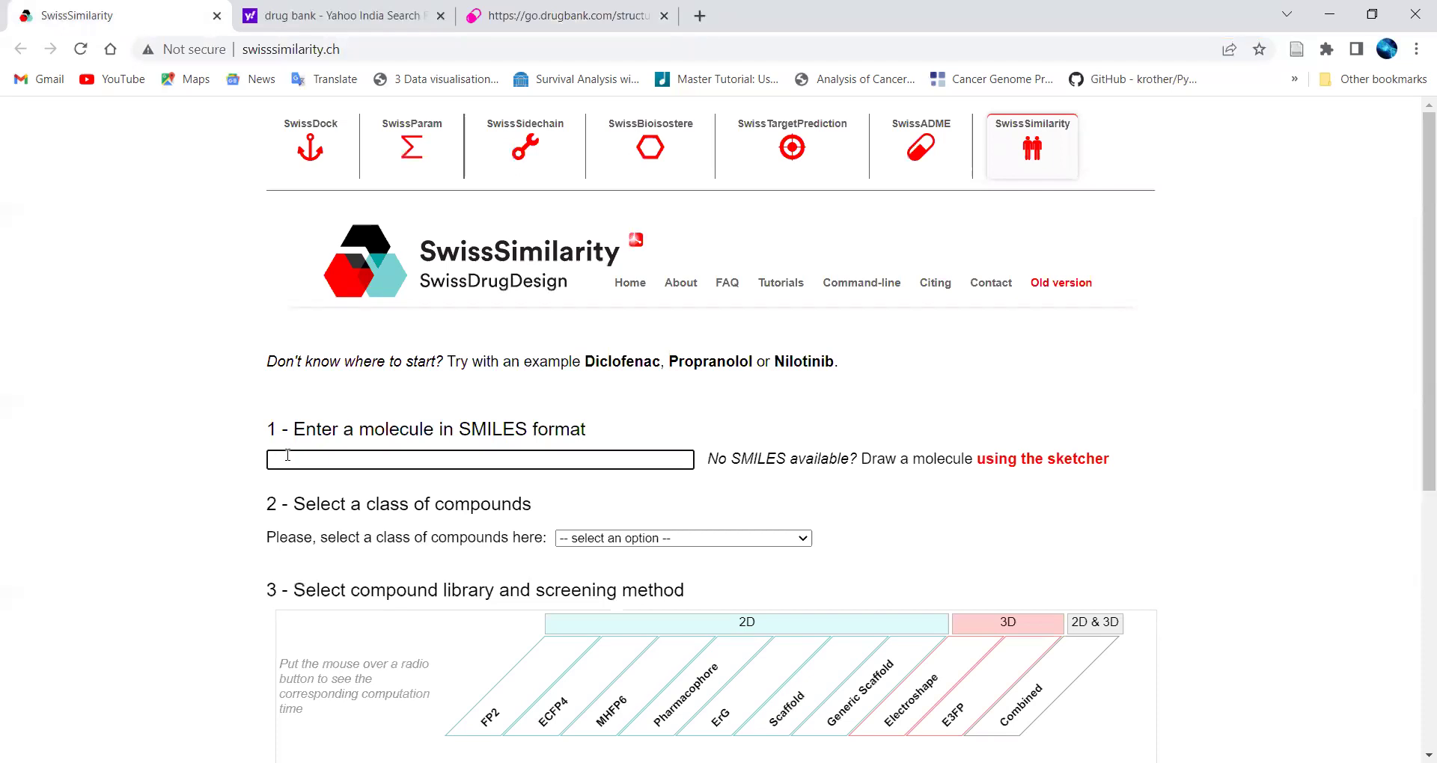
# Paste penciclovir's SMILES into the query field and choose Drugs as the compound class
pyautogui.hotkey('ctrl', 'v')
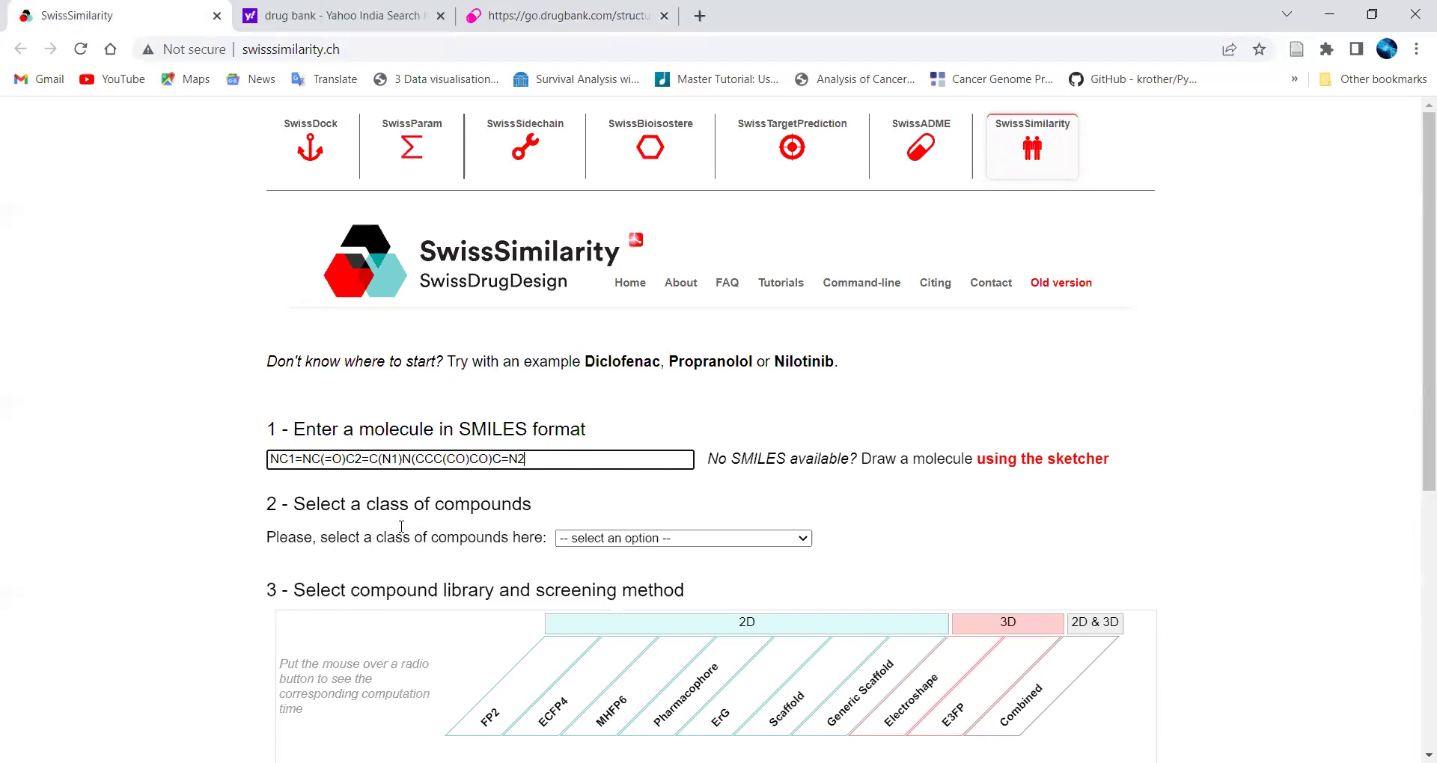
pyautogui.click(656, 540)
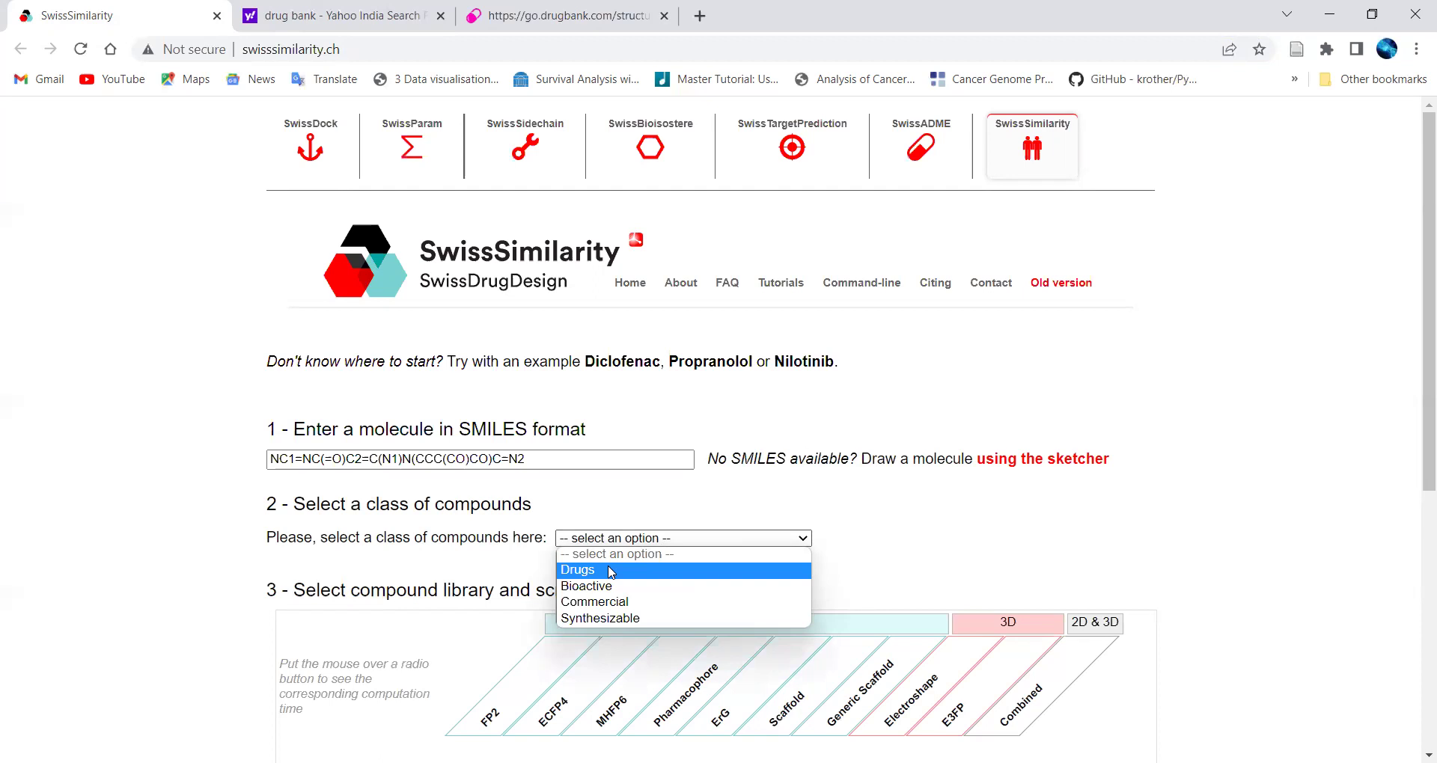
pyautogui.click(610, 572)
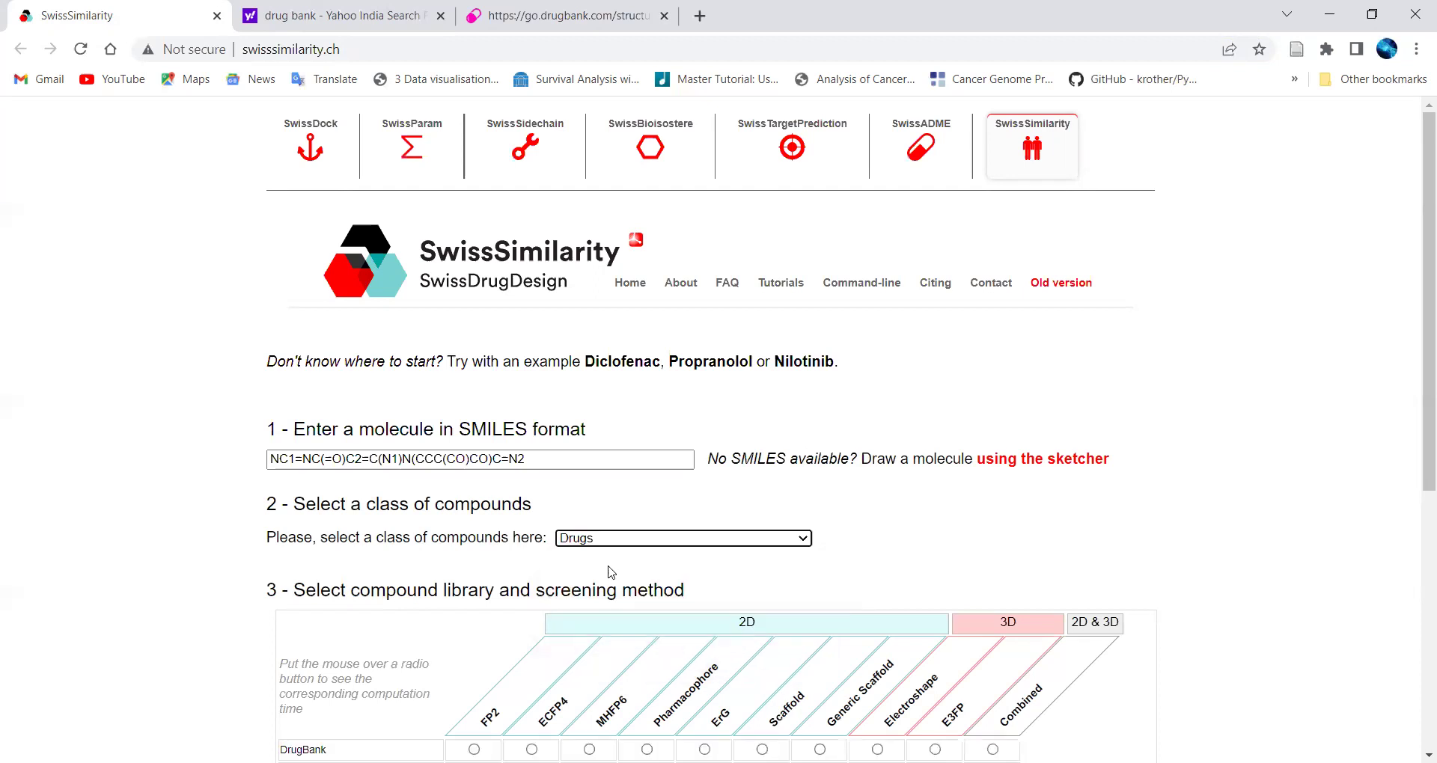
pyautogui.click(658, 541)
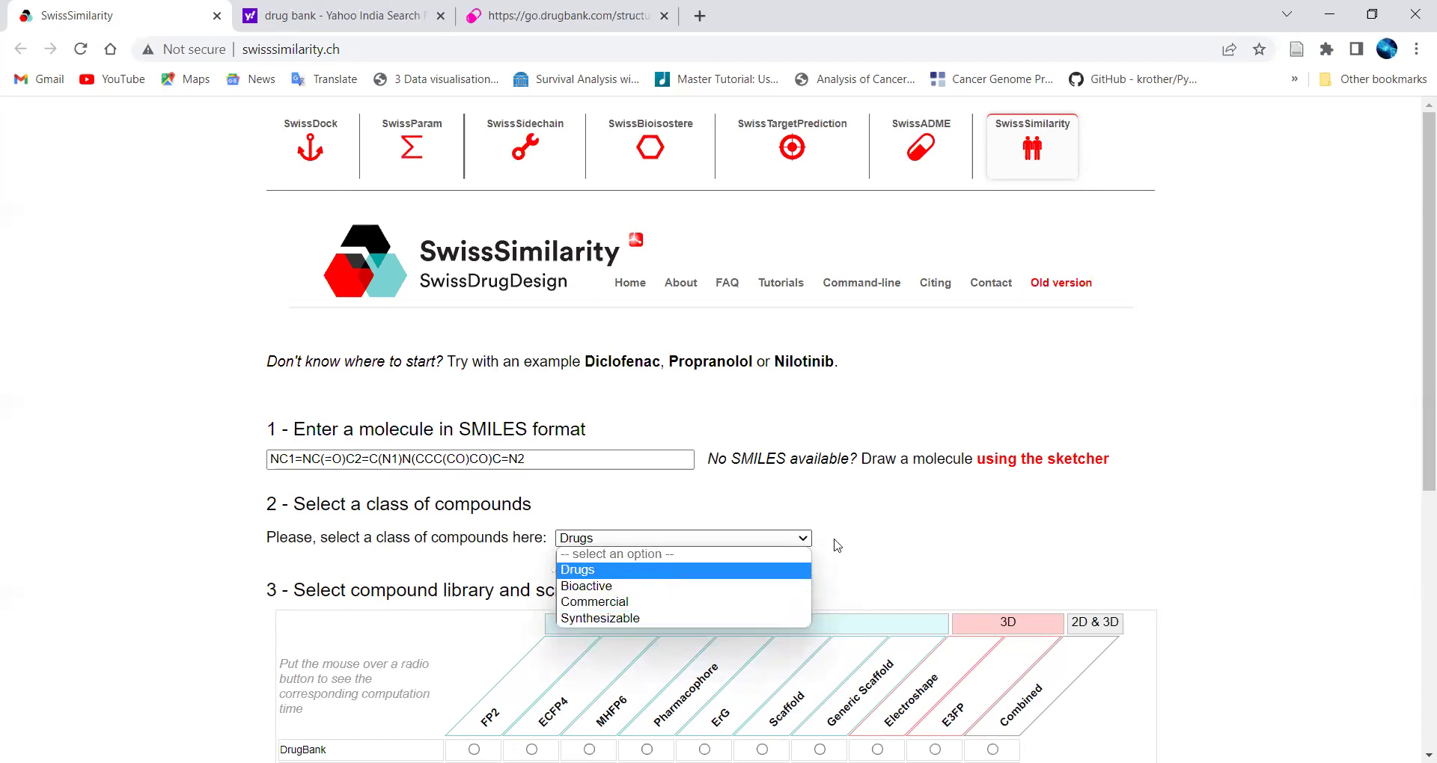
# Try the Pharmacophore and Scaffold methods for the DrugBank library, ending on Pharmacophore
pyautogui.click(1285, 442)
pyautogui.moveTo(1424, 375); pyautogui.dragTo(1415, 469)
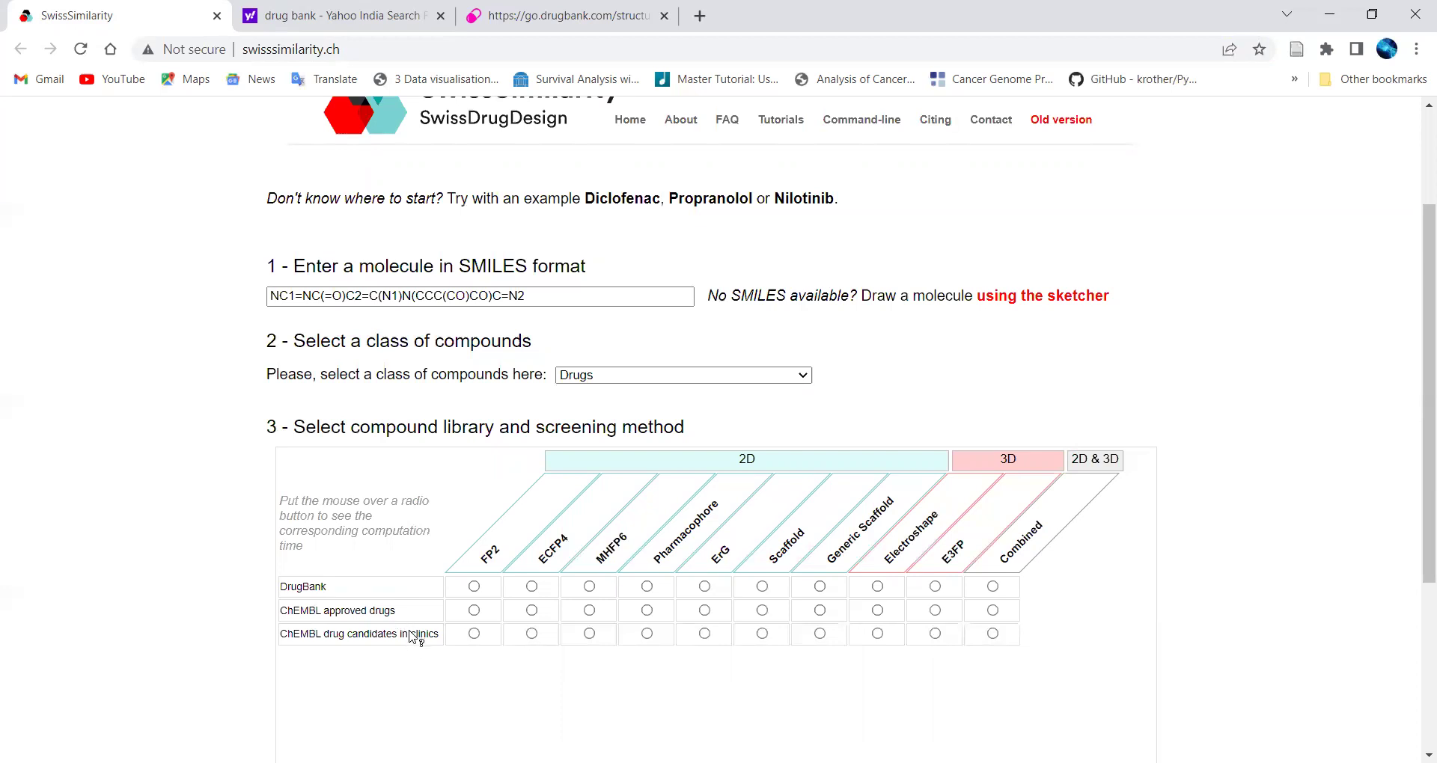
pyautogui.moveTo(410, 636)
pyautogui.moveTo(648, 588)
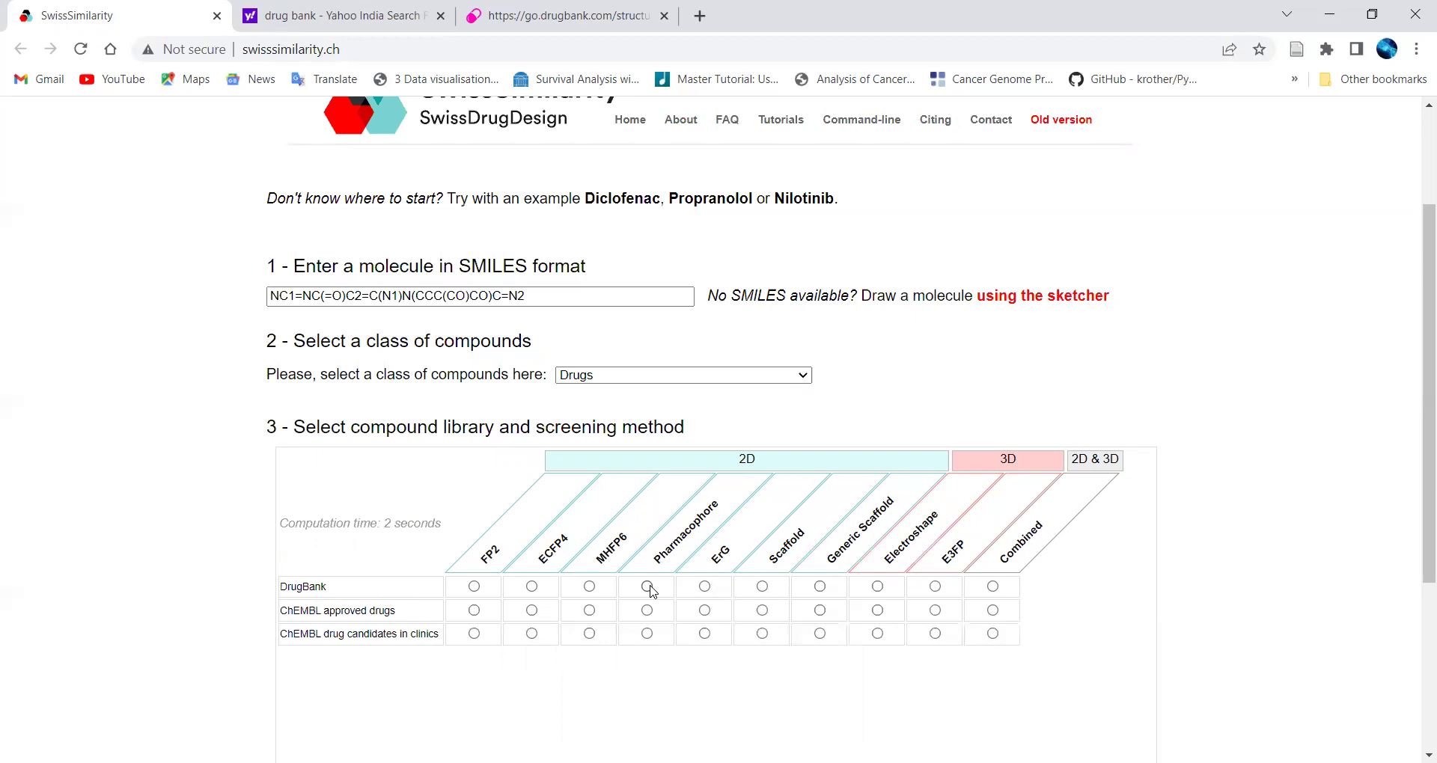
pyautogui.click(647, 588)
pyautogui.click(762, 587)
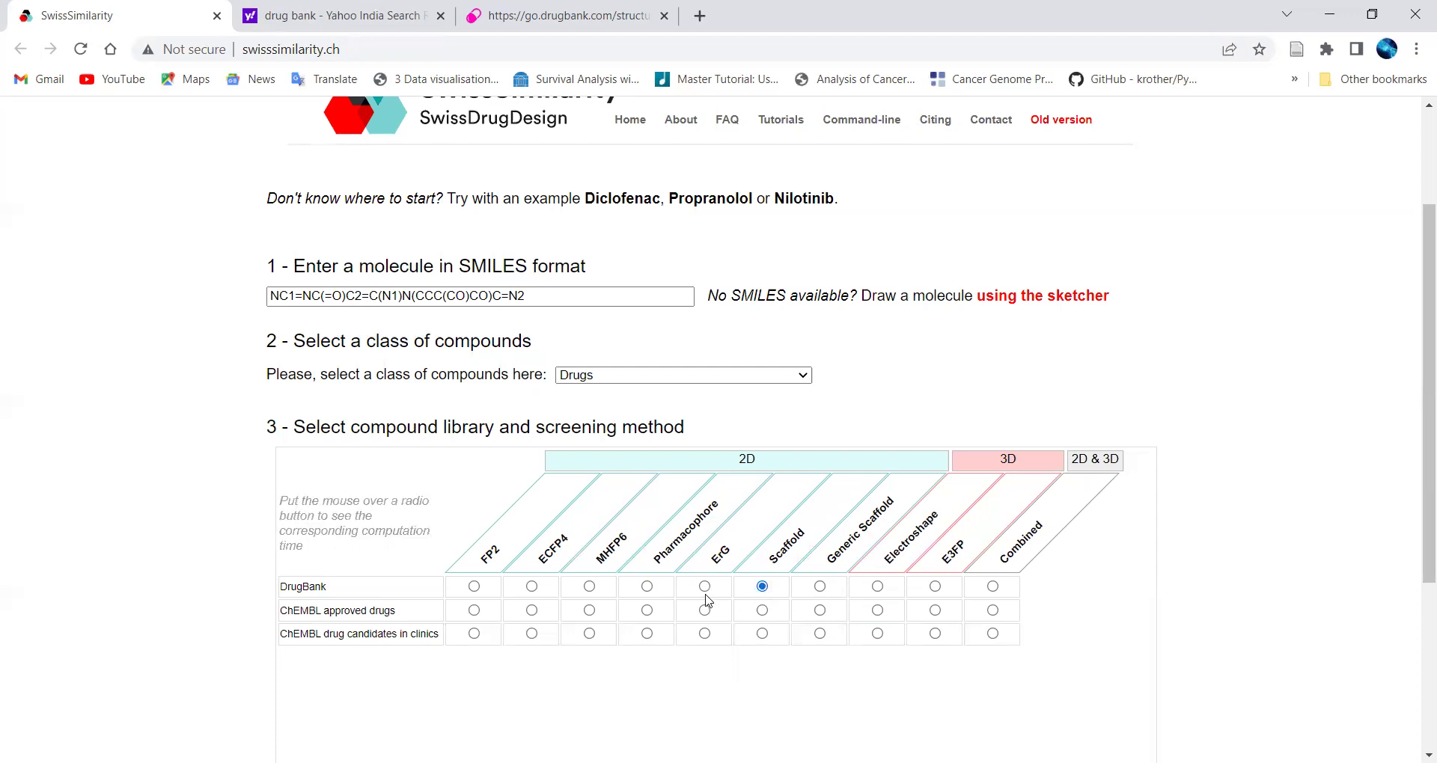
pyautogui.click(647, 586)
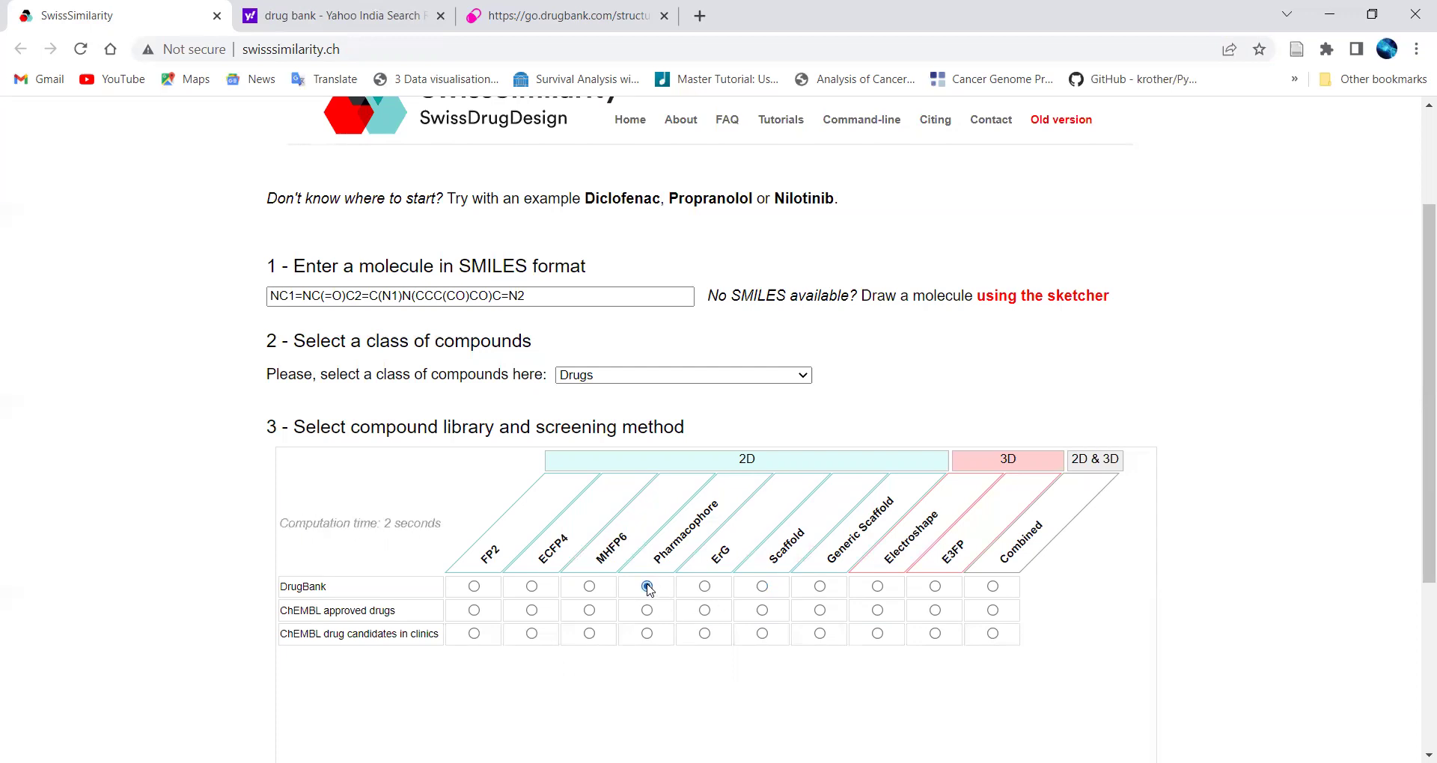
# Choose Scaffold screening of ChEMBL approved drugs and start the screening job
pyautogui.click(762, 611)
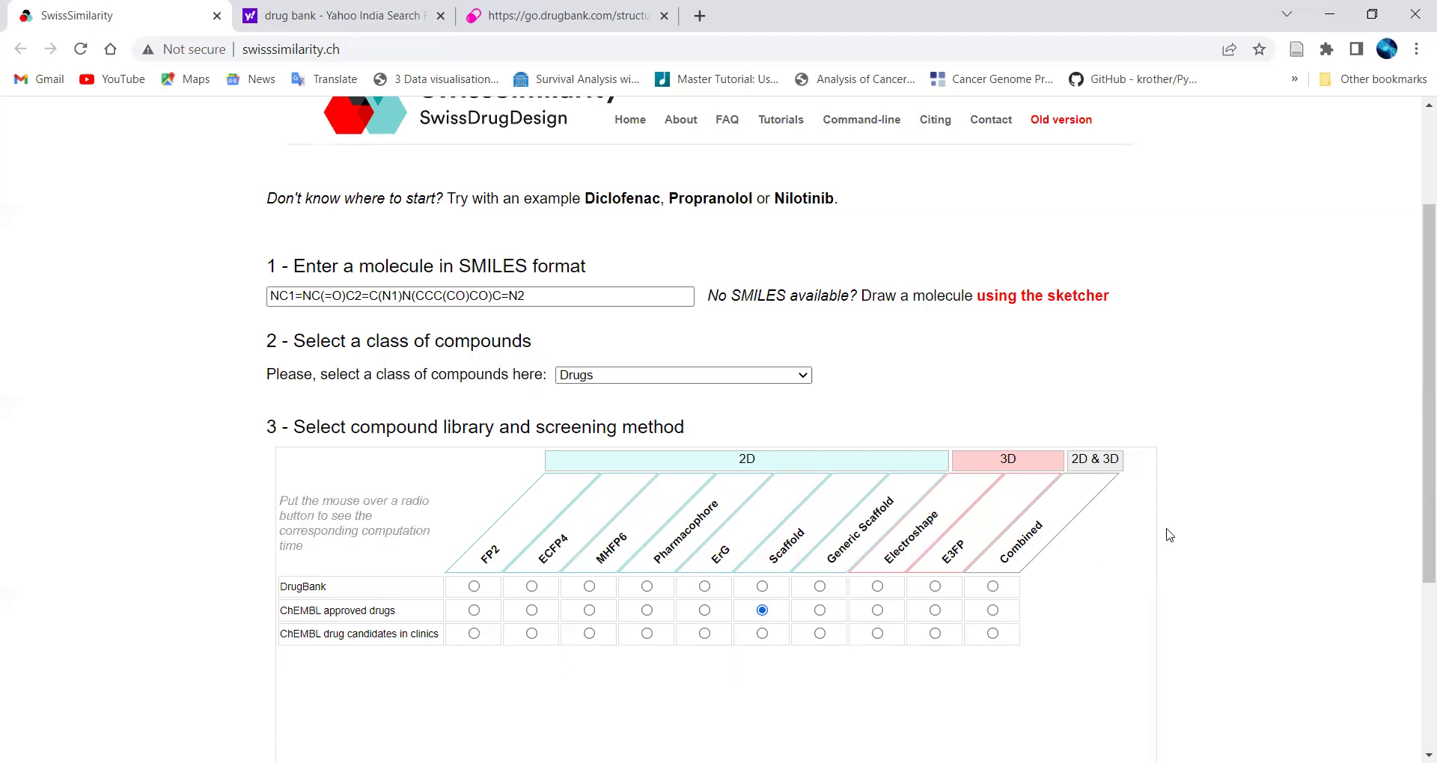
pyautogui.moveTo(1417, 401); pyautogui.dragTo(1416, 580)
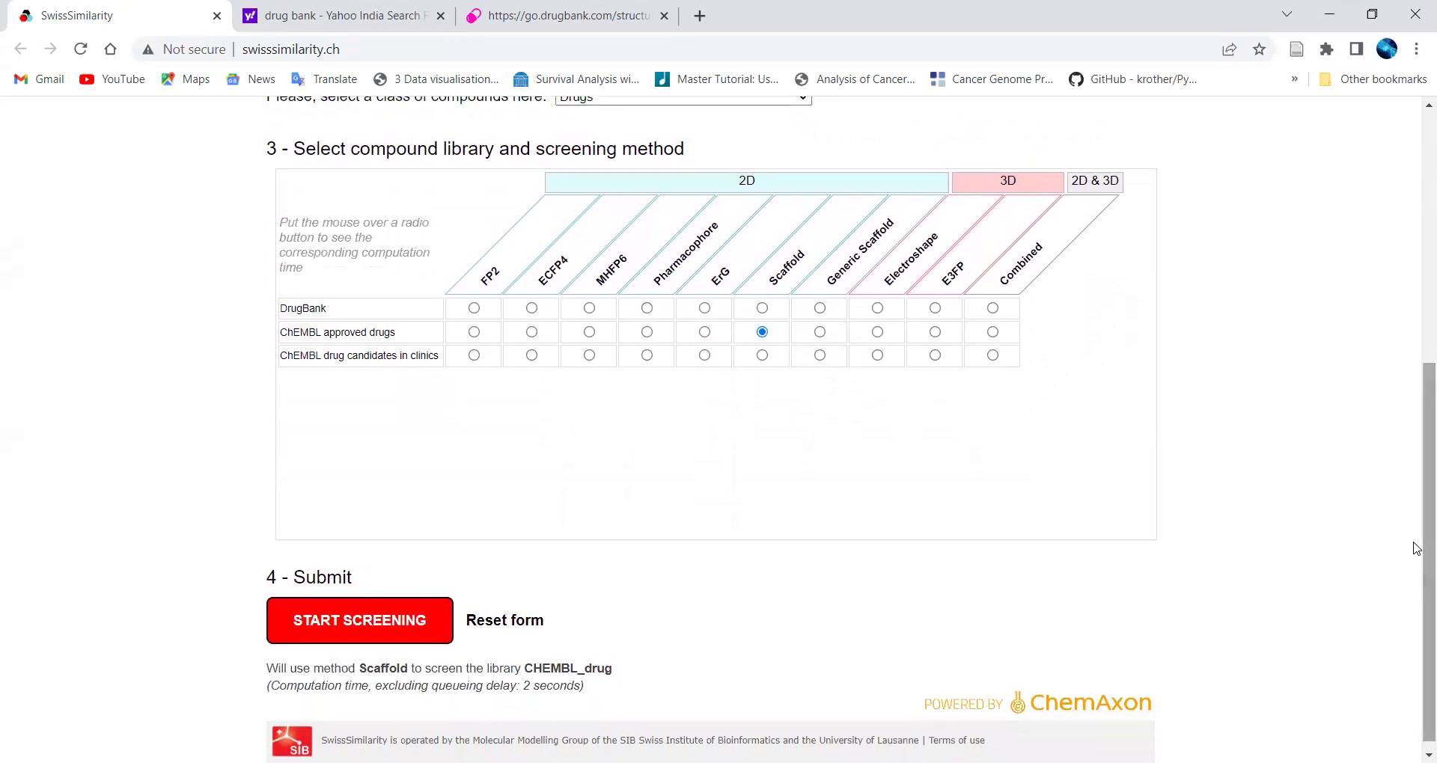
pyautogui.click(370, 624)
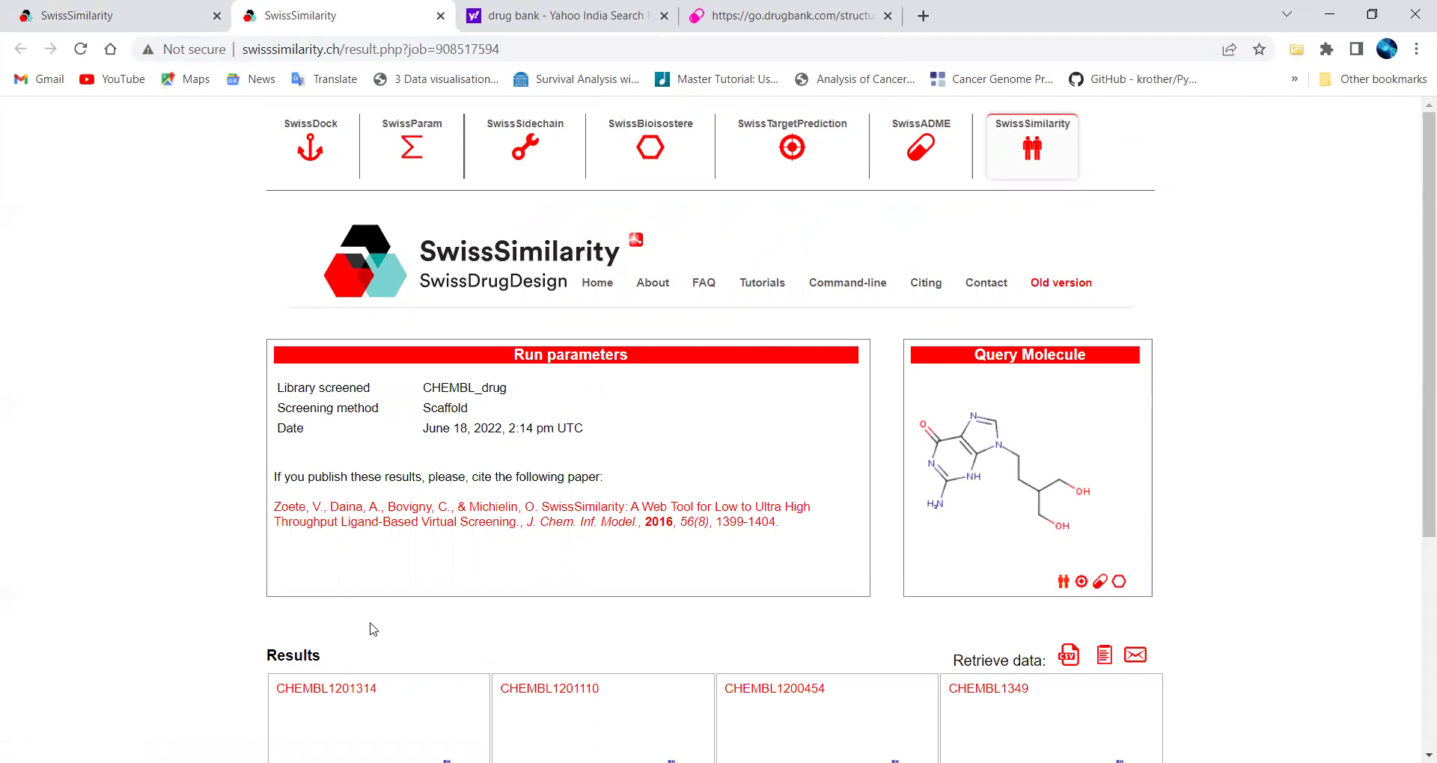
# Scroll the results to review run parameters and hits CHEMBL1201314, CHEMBL1201110, CHEMBL1200454, CHEMBL1349
pyautogui.moveTo(1417, 348); pyautogui.dragTo(1417, 427)
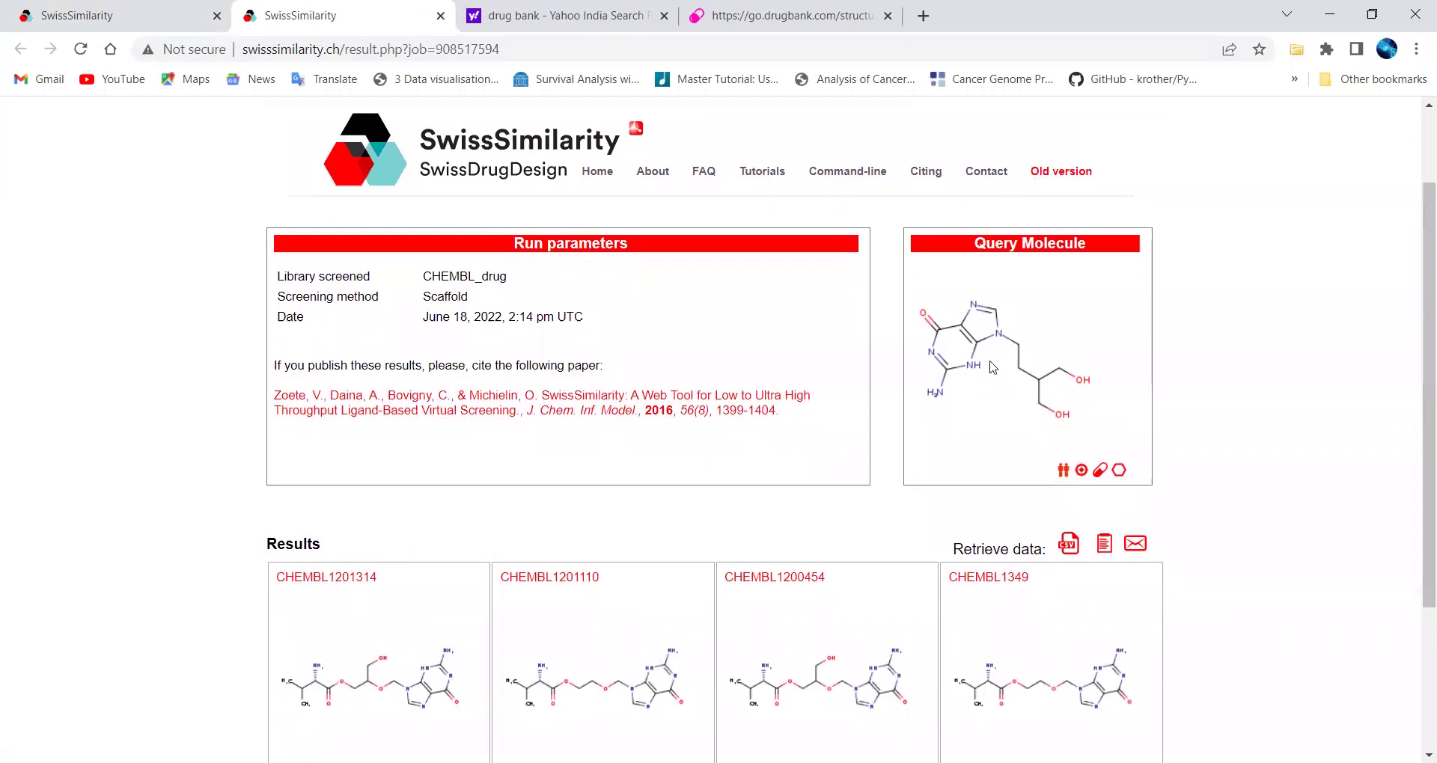
pyautogui.moveTo(1417, 408); pyautogui.dragTo(1417, 542)
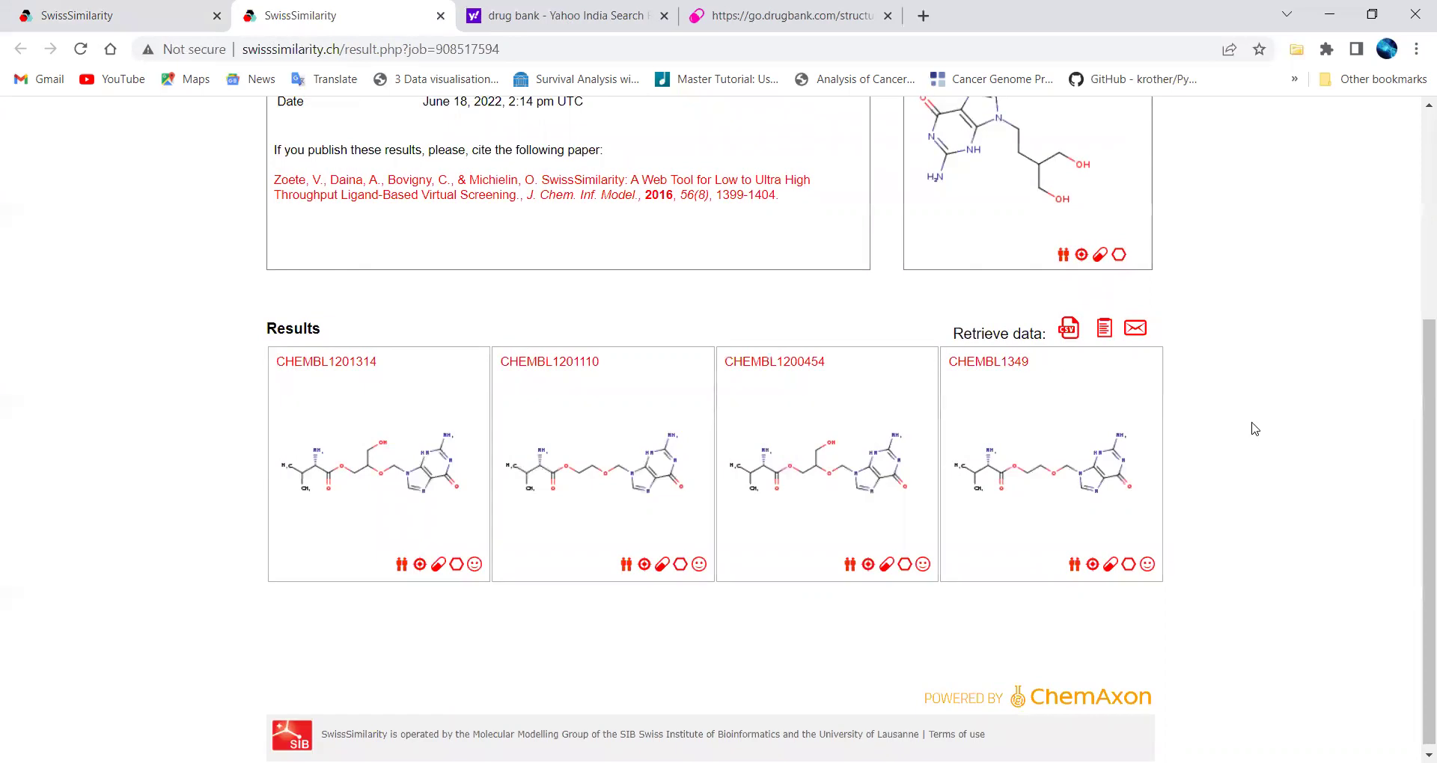
pyautogui.moveTo(1417, 452); pyautogui.dragTo(1417, 296)
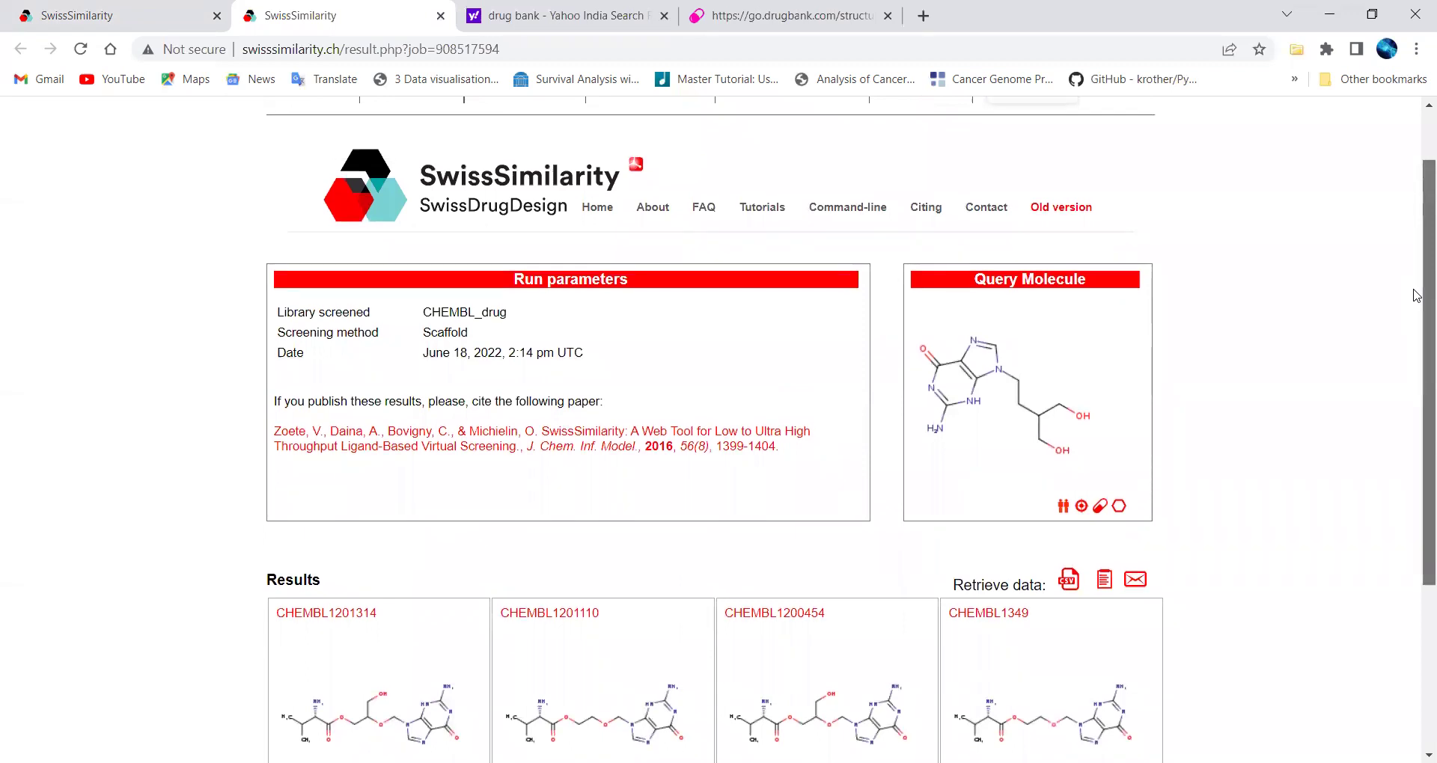
pyautogui.moveTo(1417, 295); pyautogui.dragTo(1416, 337)
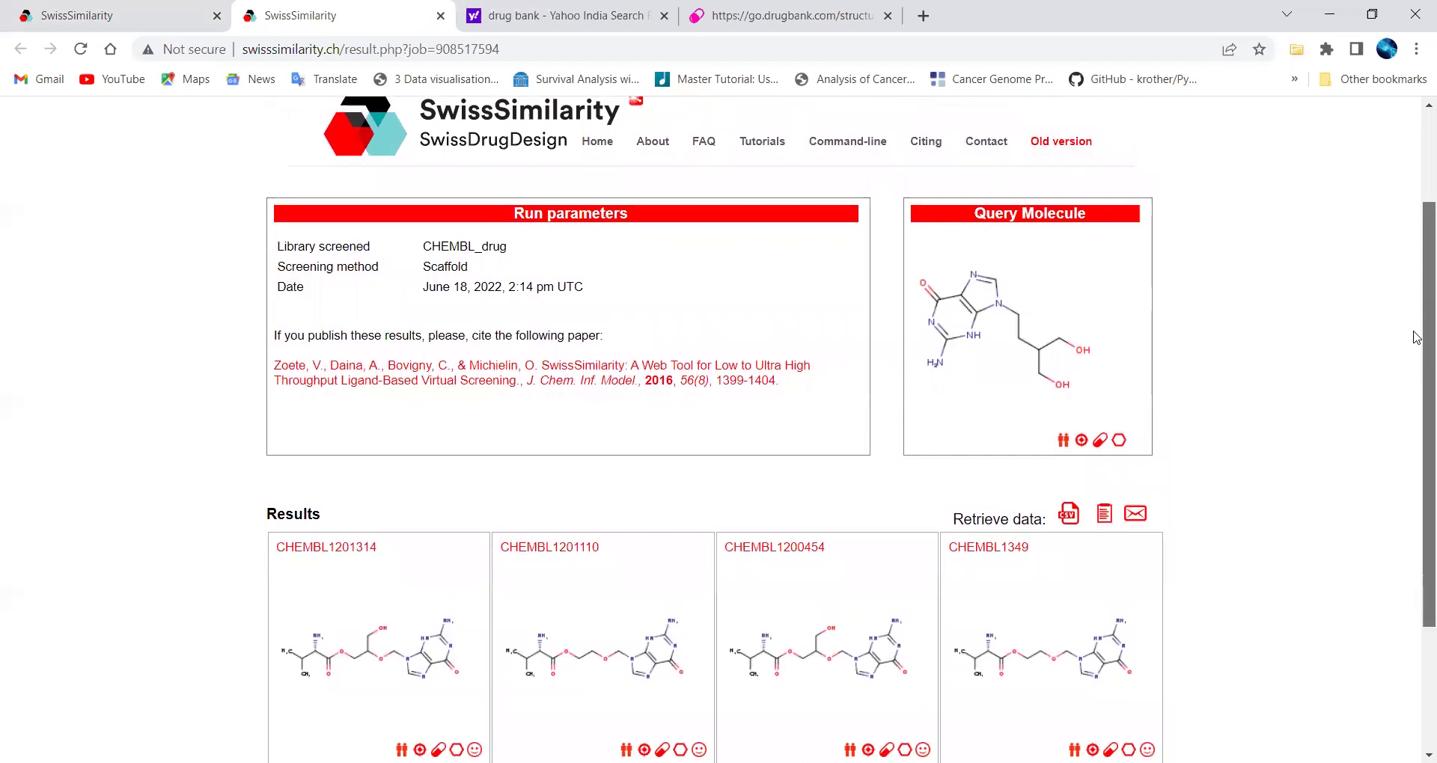
pyautogui.moveTo(1417, 337); pyautogui.dragTo(1417, 336)
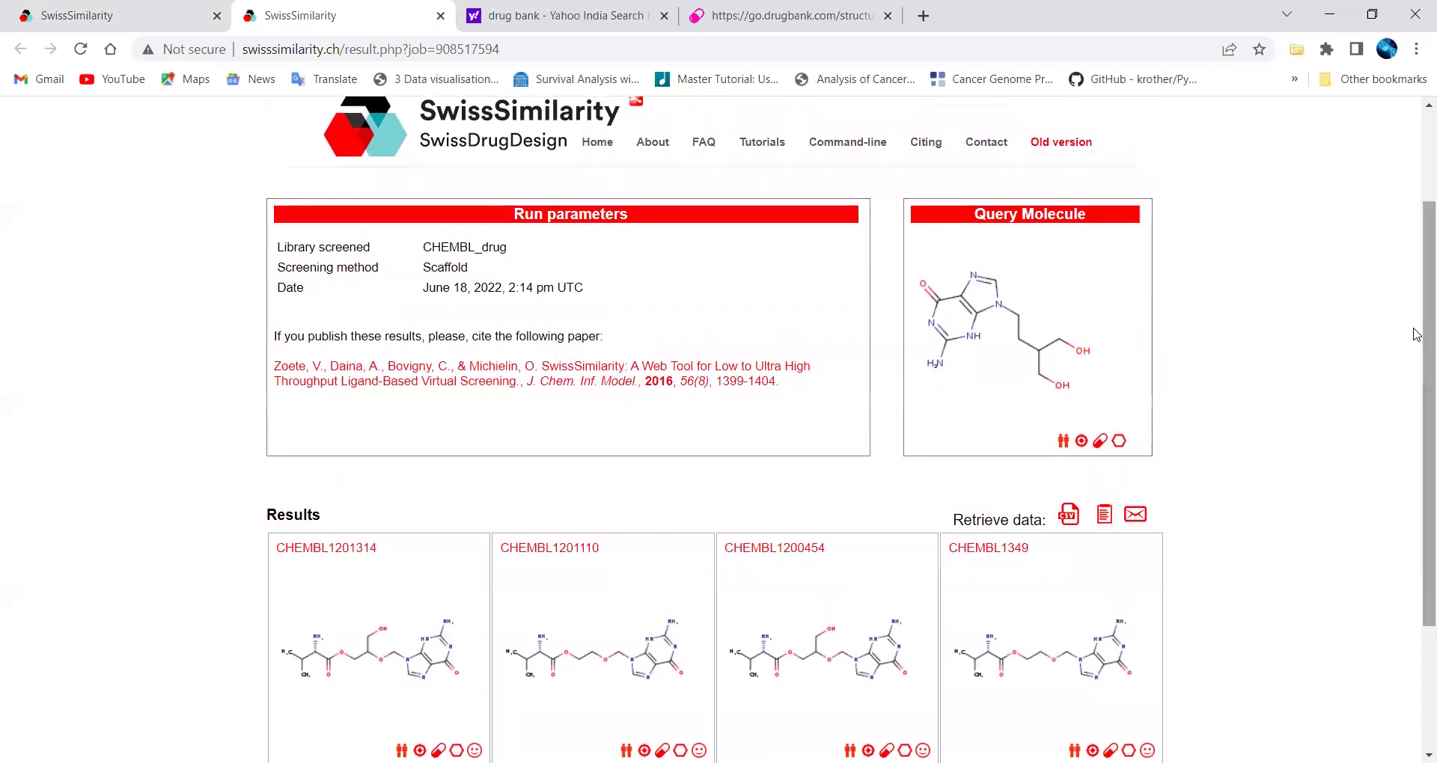
# Open the SwissDrugDesign page and highlight 'yet powerful ligand-based virtual screening'
pyautogui.click(521, 124)
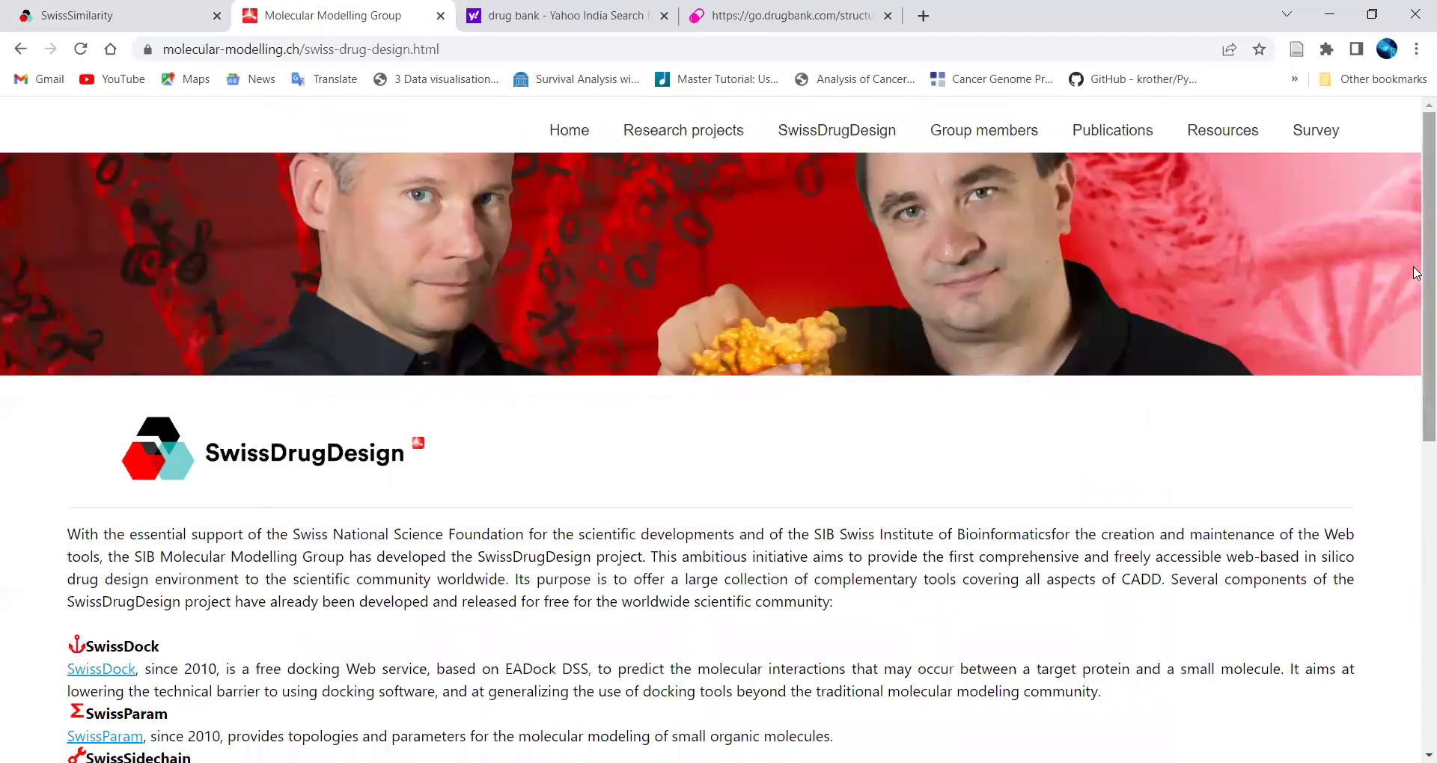
pyautogui.scroll(-3, 909, 398)
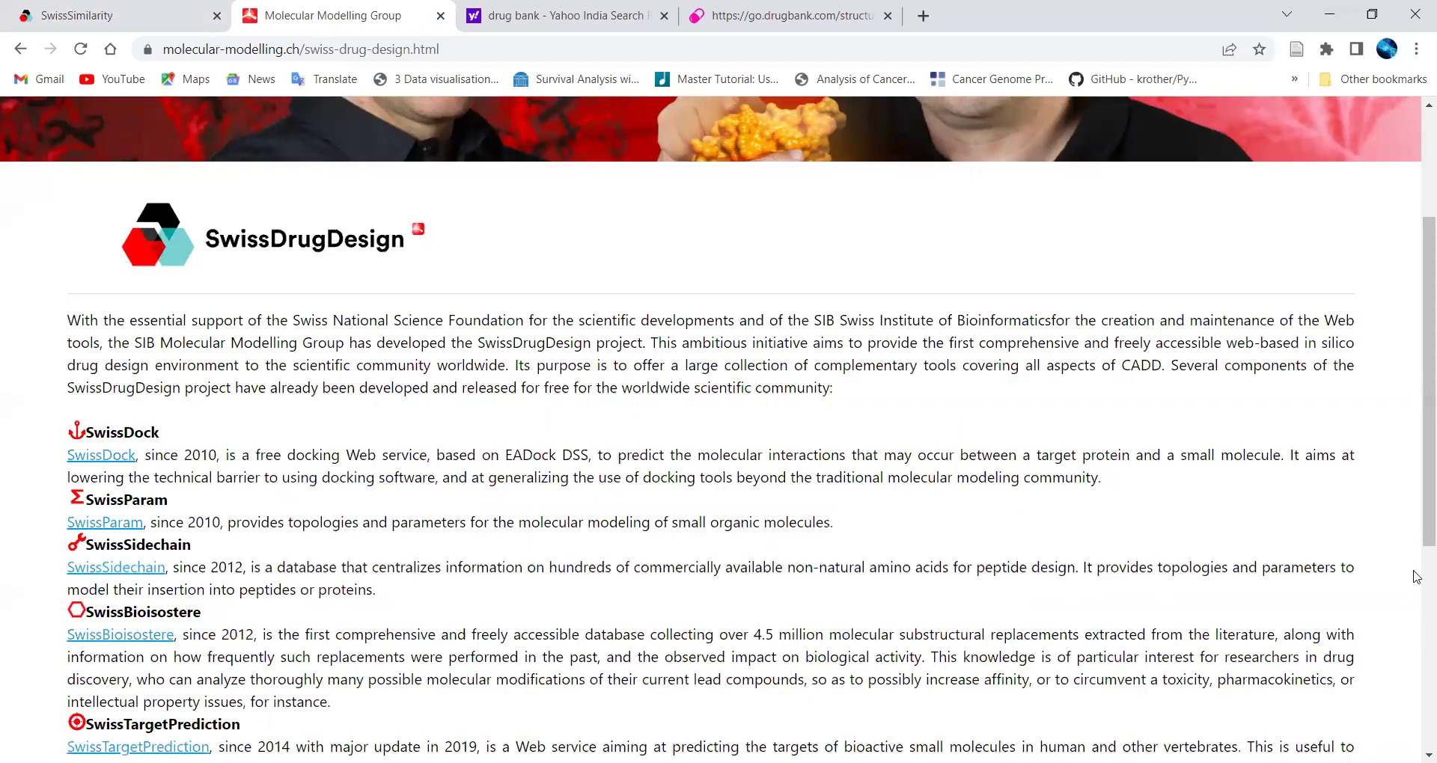
pyautogui.scroll(-2, 1418, 633)
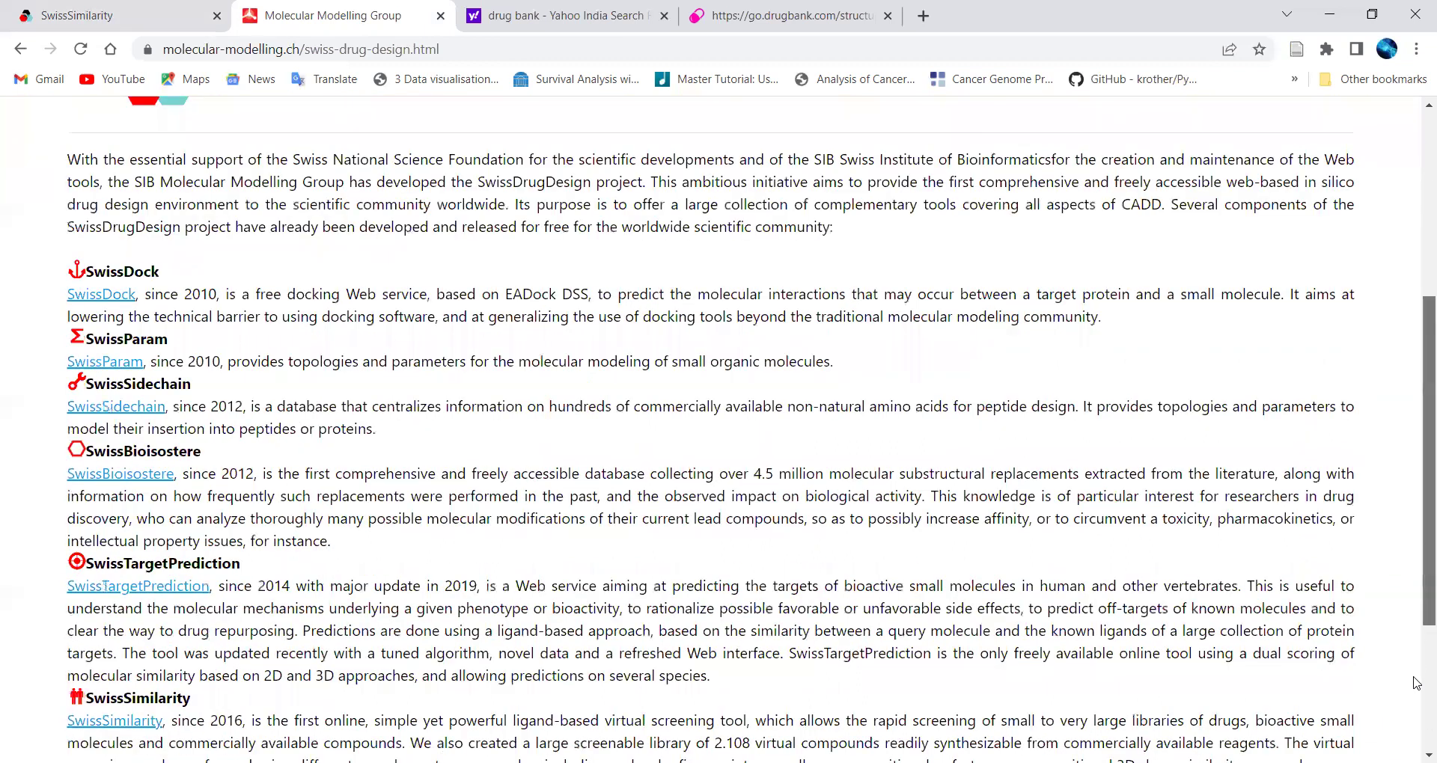
pyautogui.scroll(-3, 1415, 683)
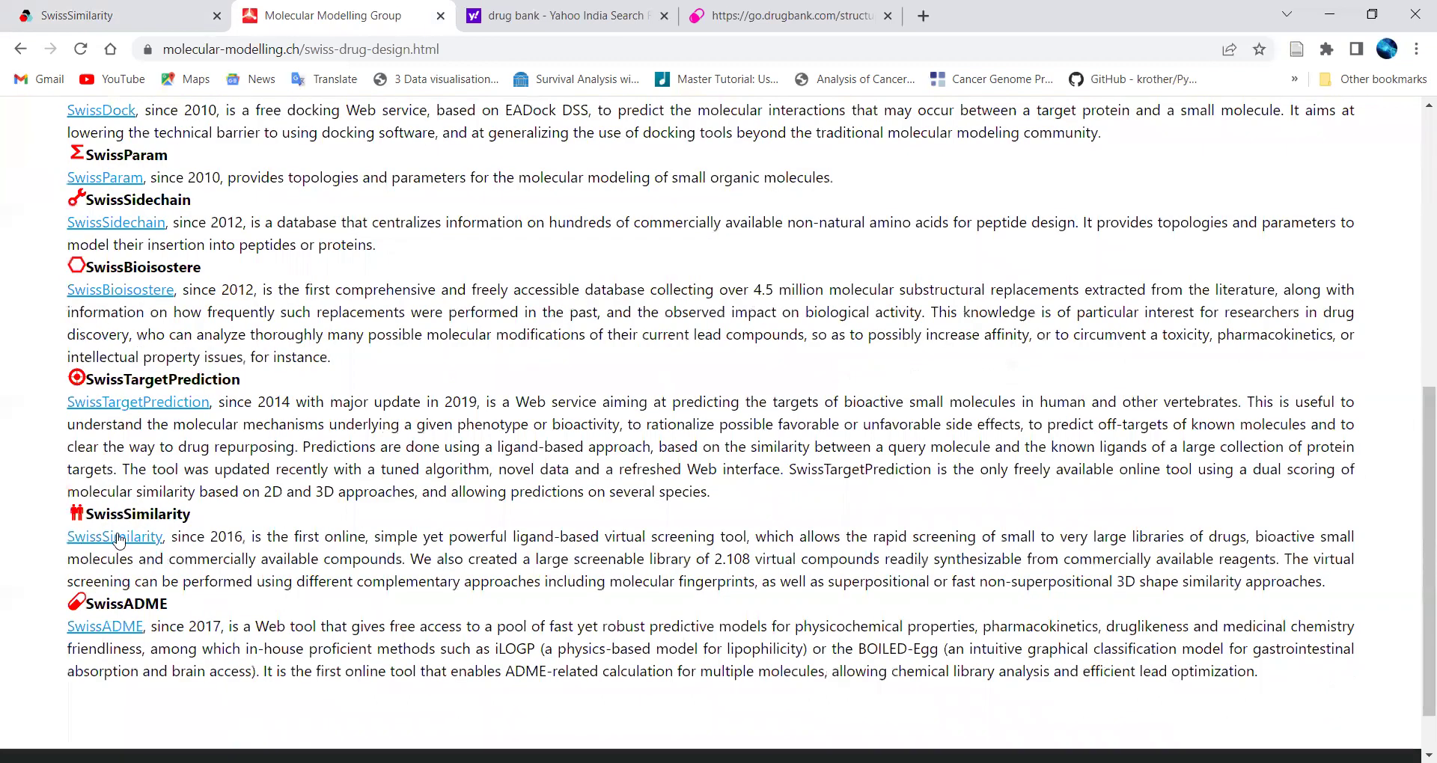
pyautogui.moveTo(424, 538); pyautogui.dragTo(714, 538)
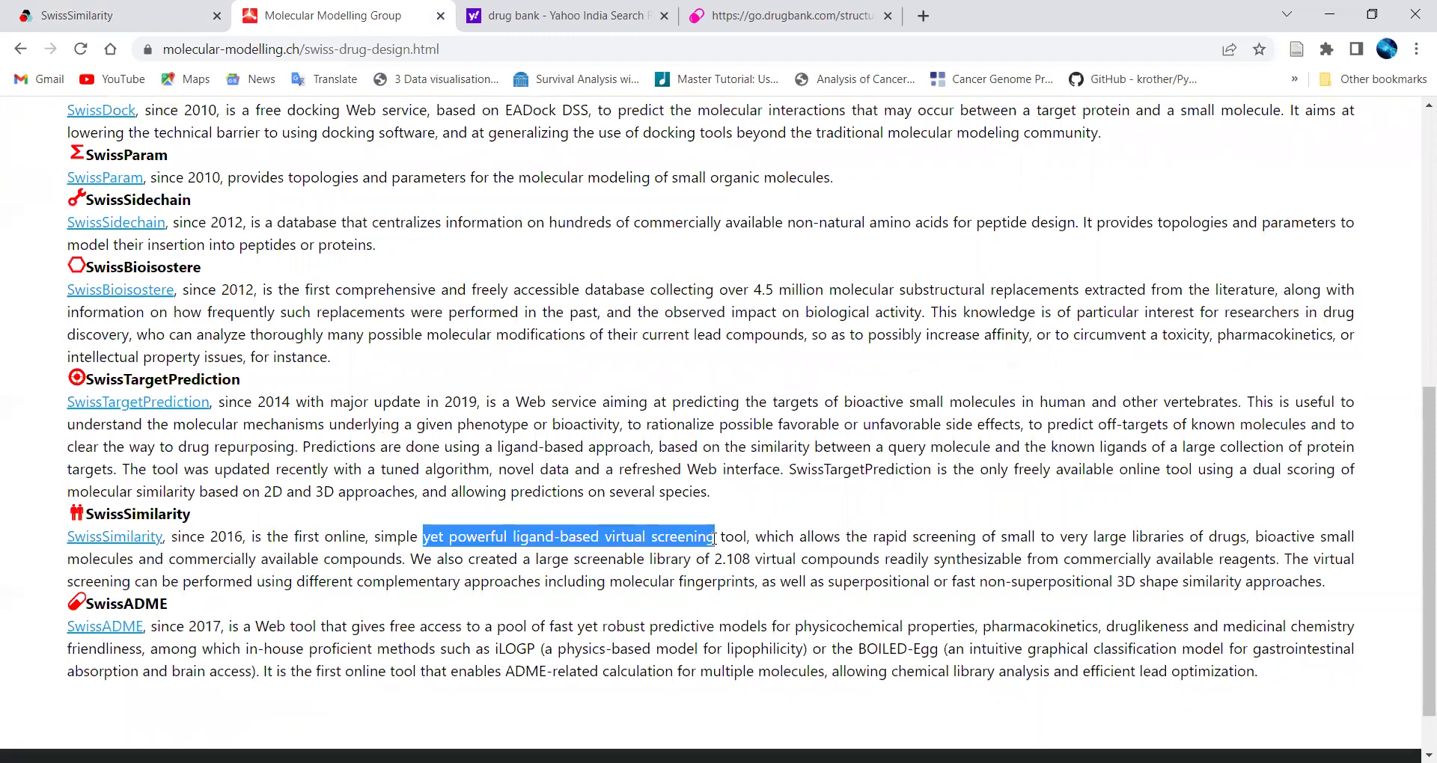